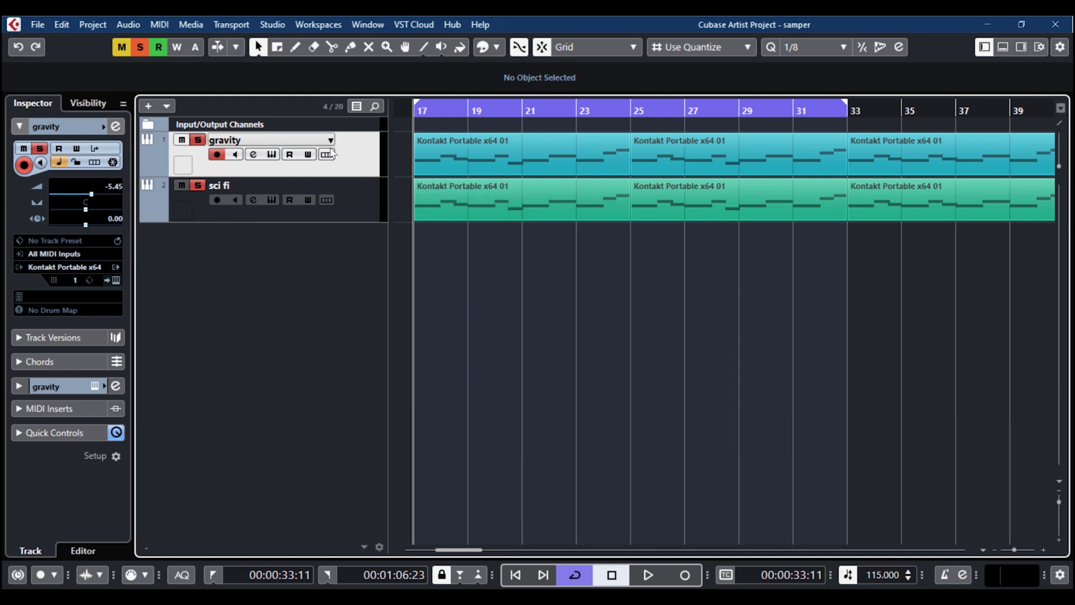
- Play back the gravity and sci fi tracks from bar 17 to hear the two layers
left_click(344, 214)
left_click(353, 173)
left_click(355, 205)
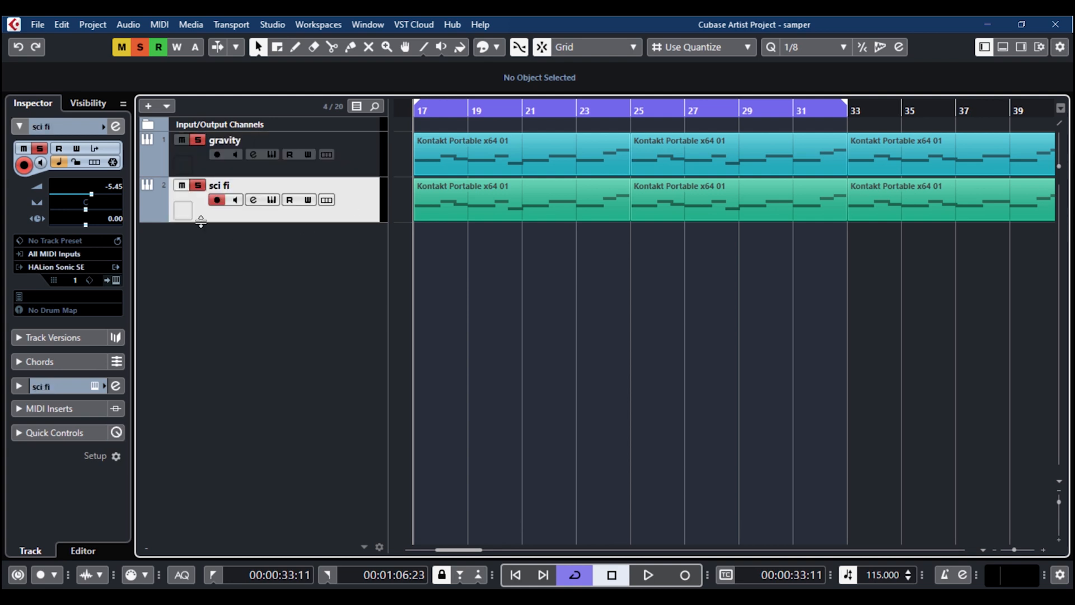
left_click(351, 169)
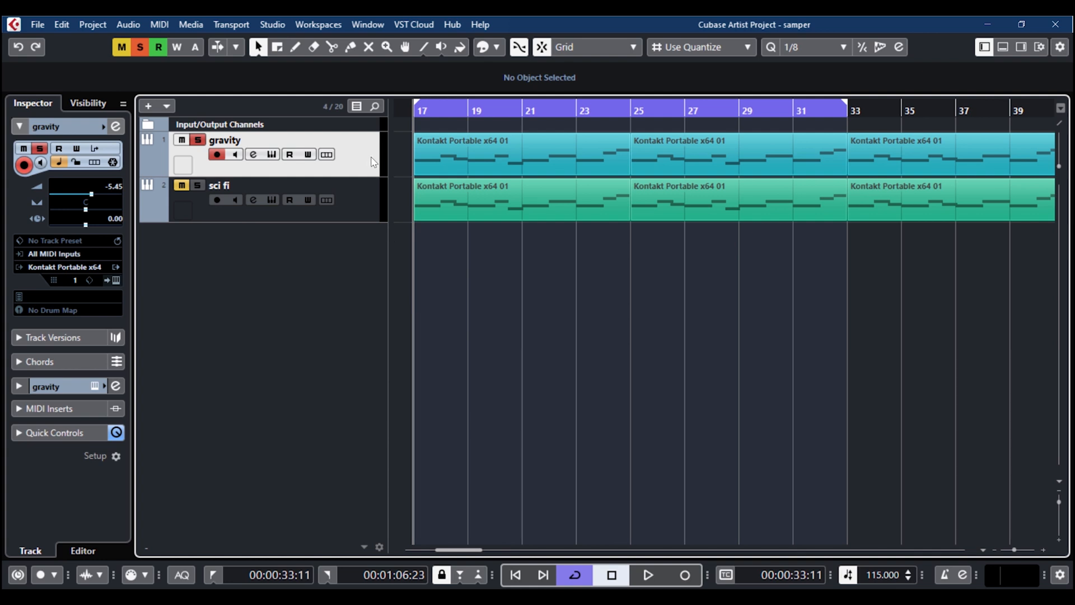
key("space")
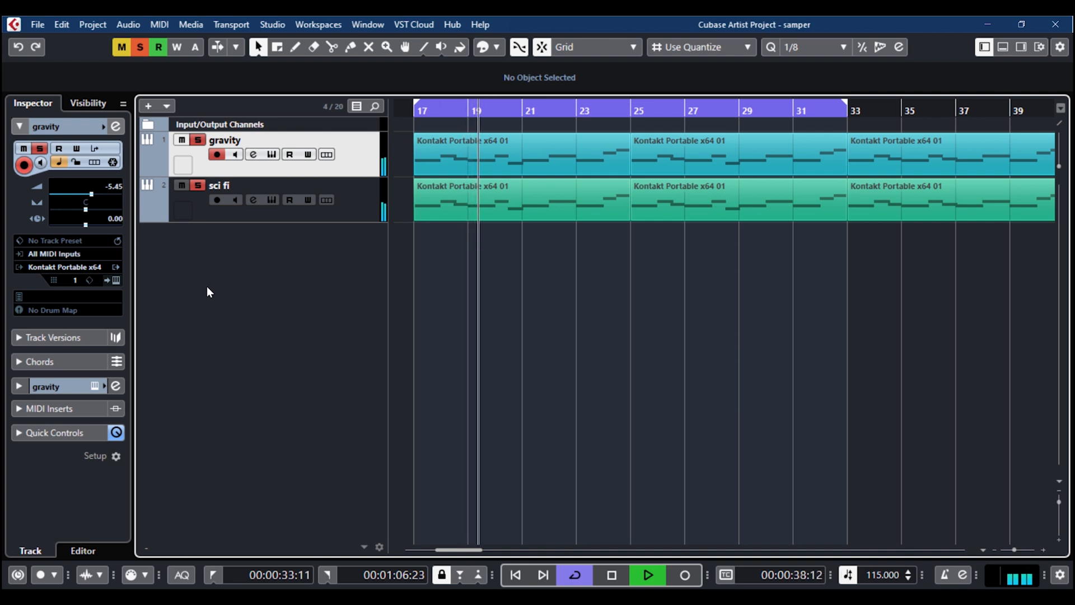
- Mute the gravity track to hear the sci fi layer alone during playback, and solo gravity again to hear both
left_click(197, 139)
left_click(182, 139)
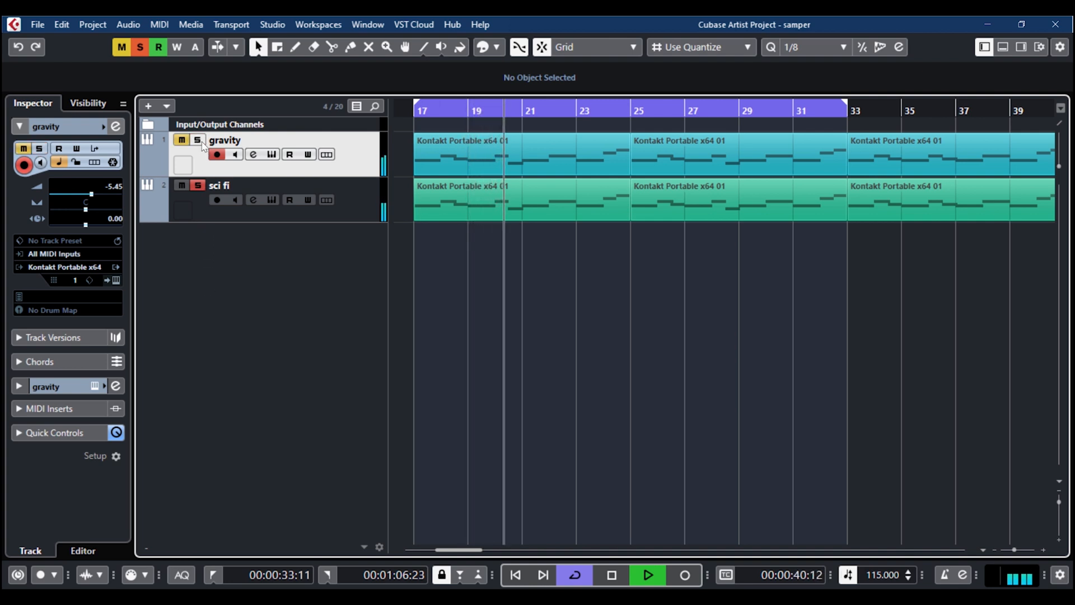
left_click(202, 202)
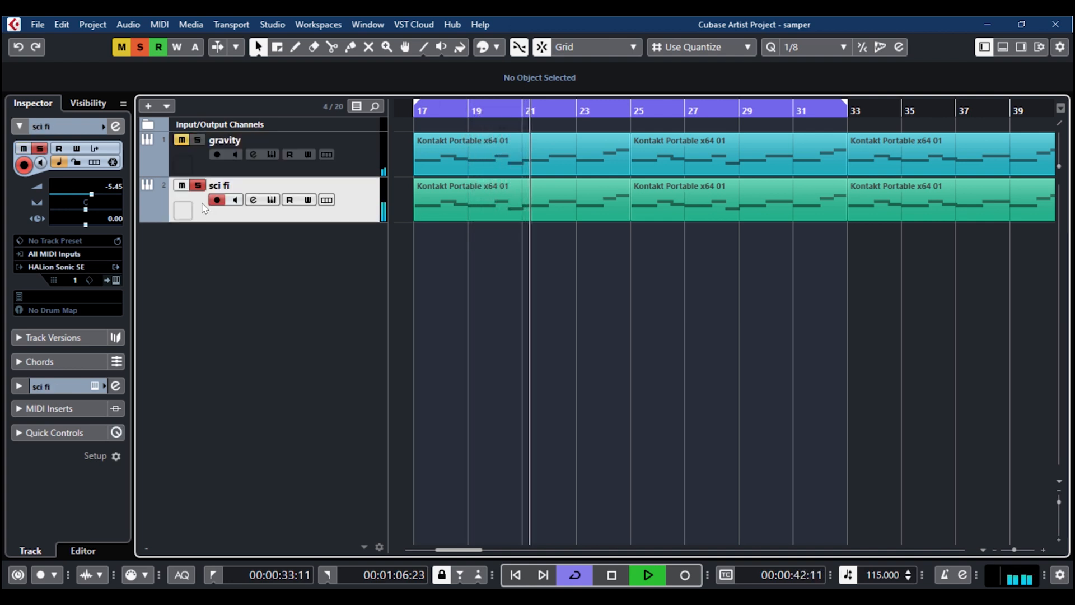
left_click(197, 140)
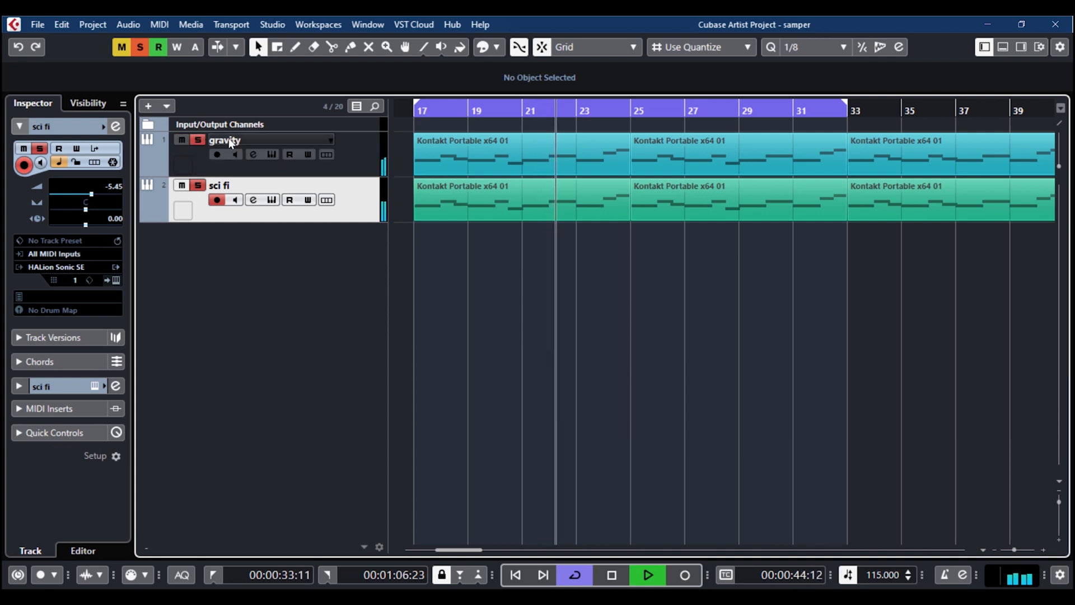
left_click(233, 143)
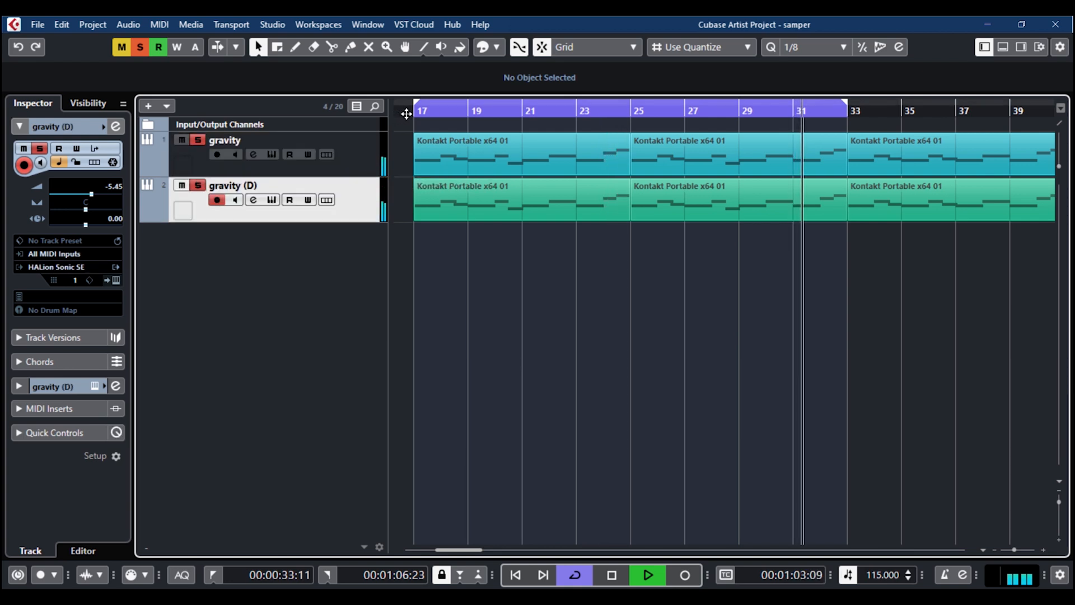
- Restart playback at bar 17 and load [GM 095] Pad 7 (Halo) in HALion Sonic SE on the gravity (D) track
left_click(407, 108)
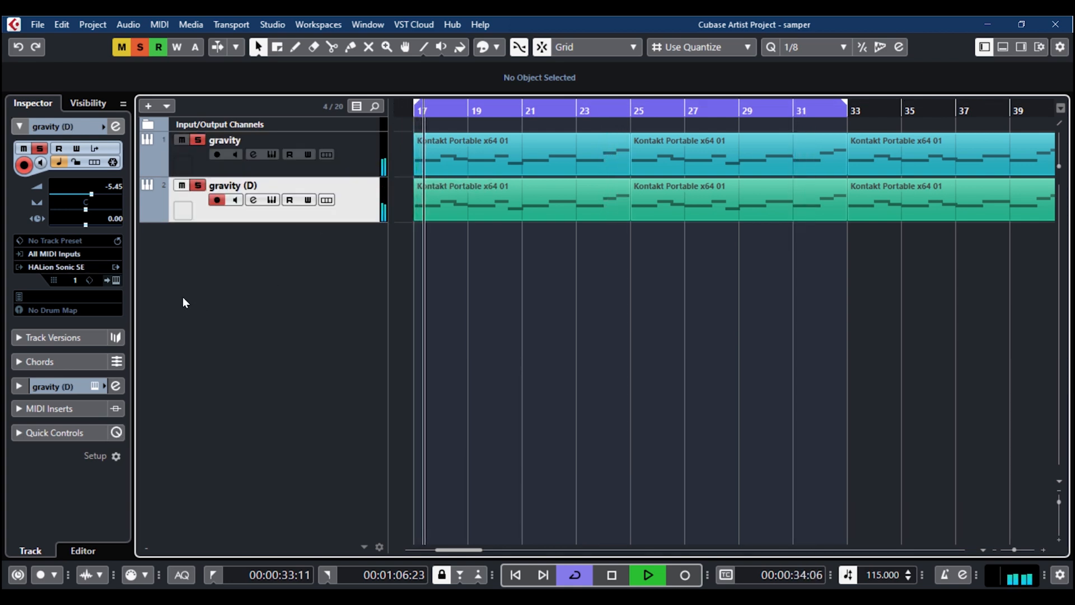
left_click(111, 278)
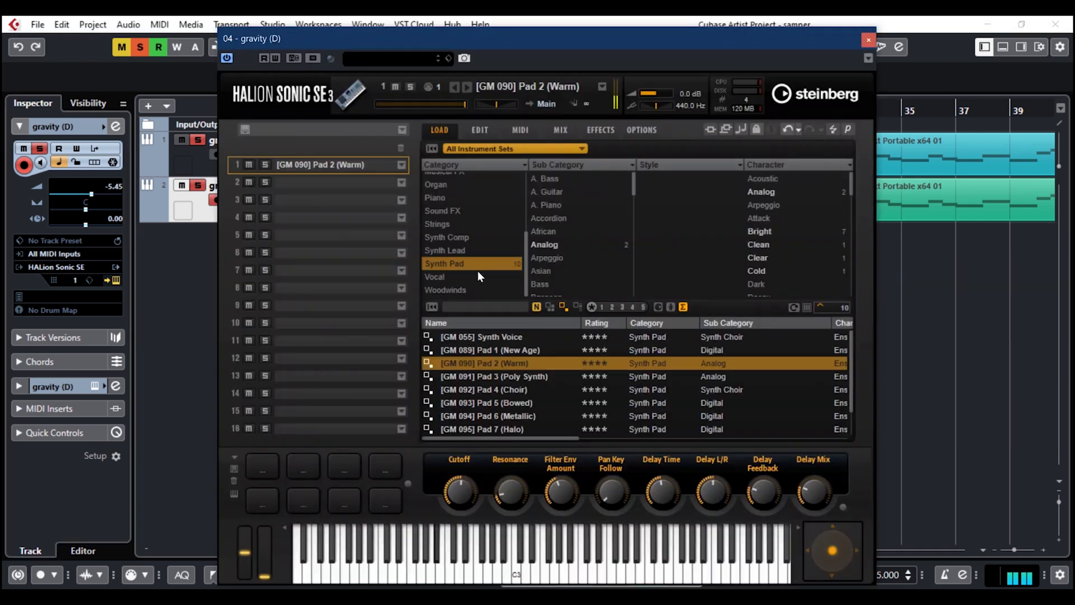
left_click(485, 428)
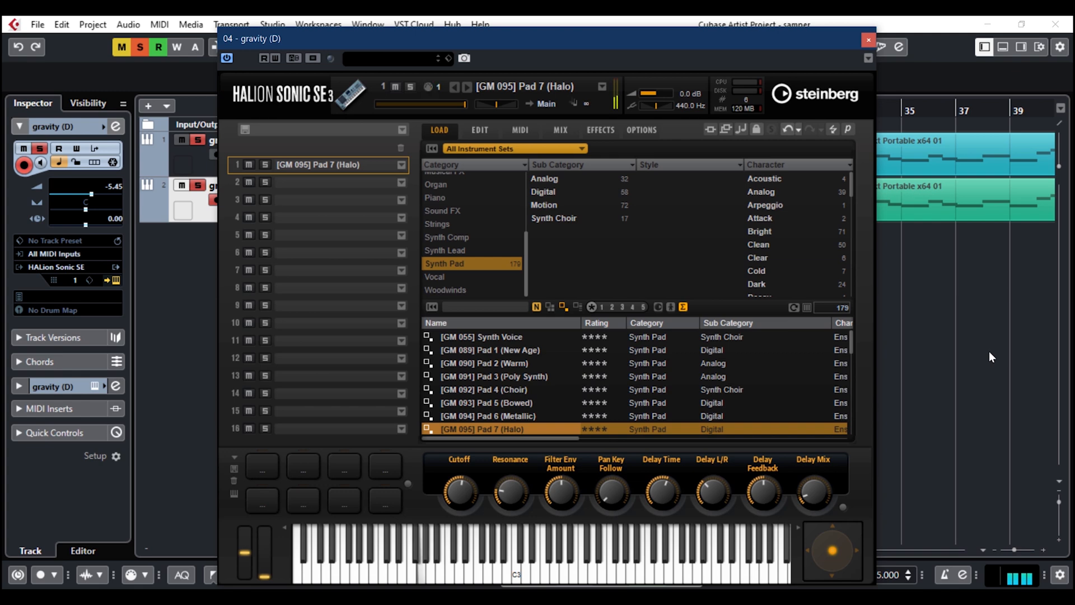
left_click(868, 39)
- Open the gravity (D) clip starting at bar 25 in its own editor window and raise all its notes one octave
double_click(715, 205)
key("ctrl+a")
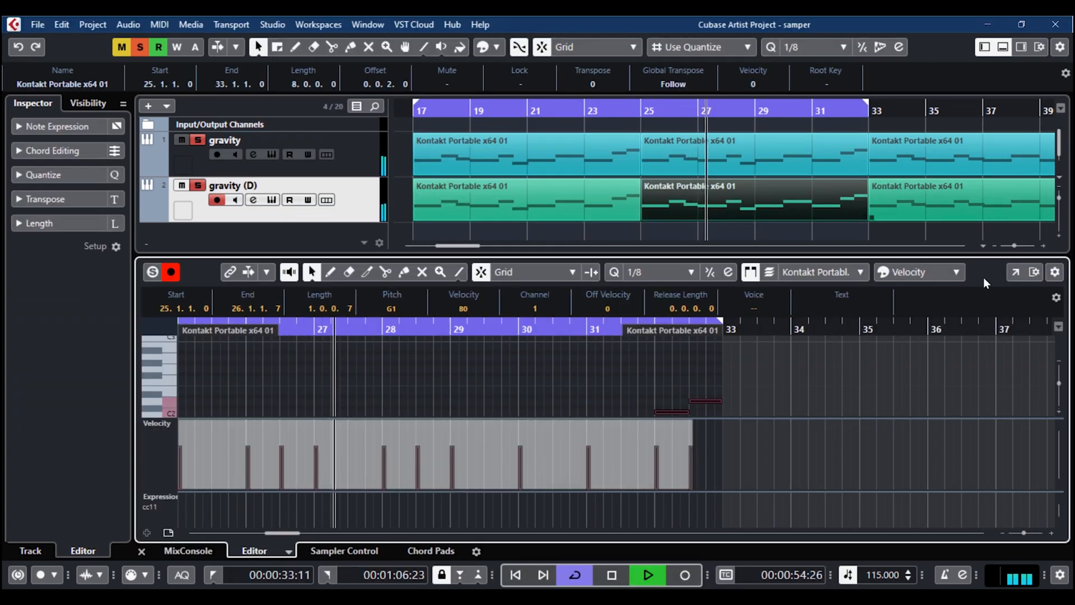
left_click(1015, 273)
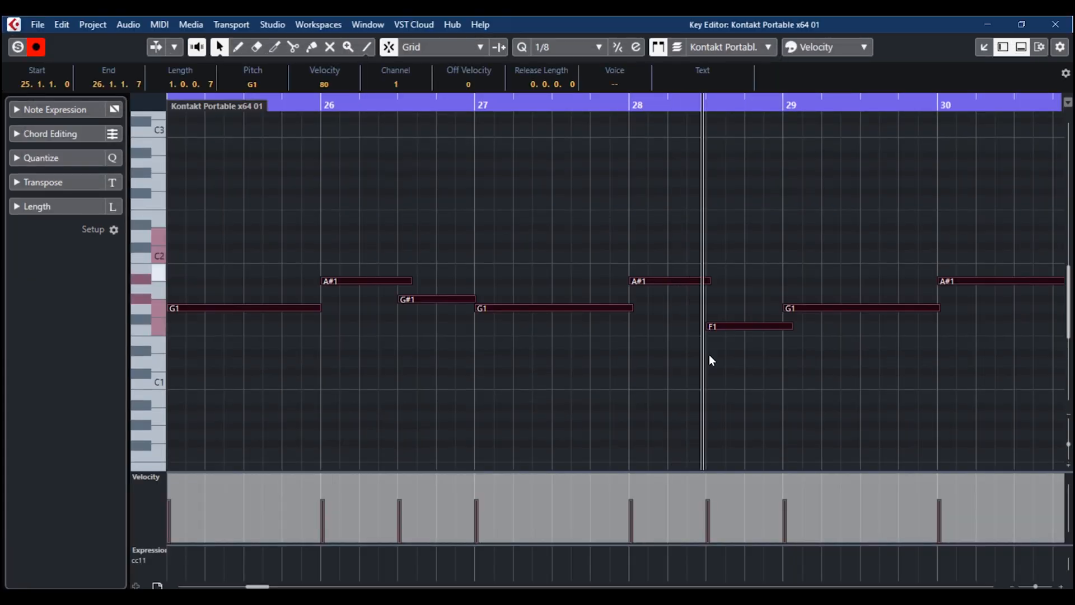
left_click_drag(266, 586, 262, 580)
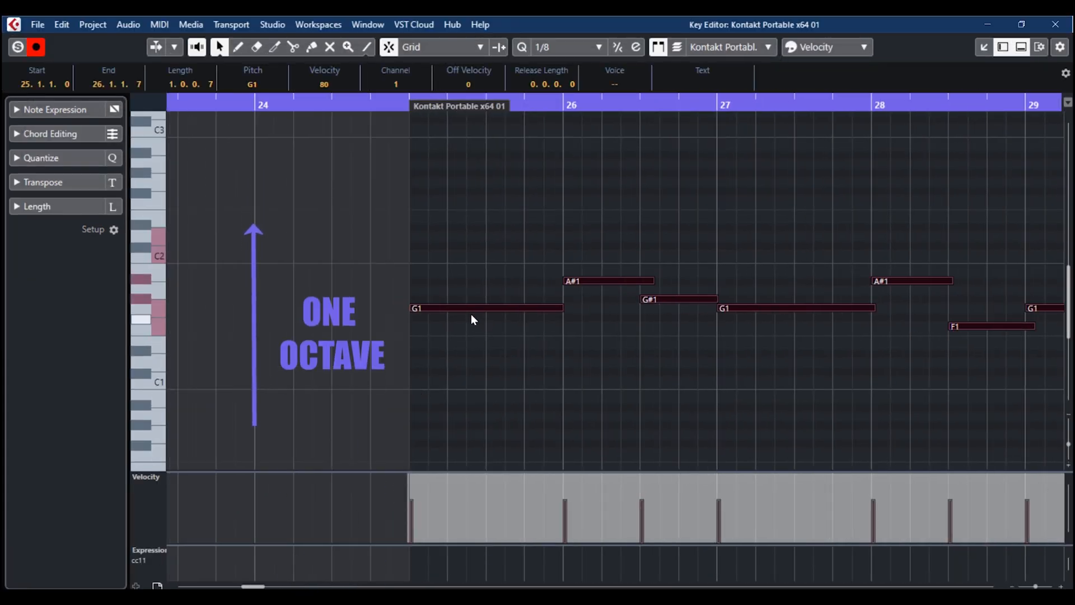
left_click_drag(465, 307, 461, 184)
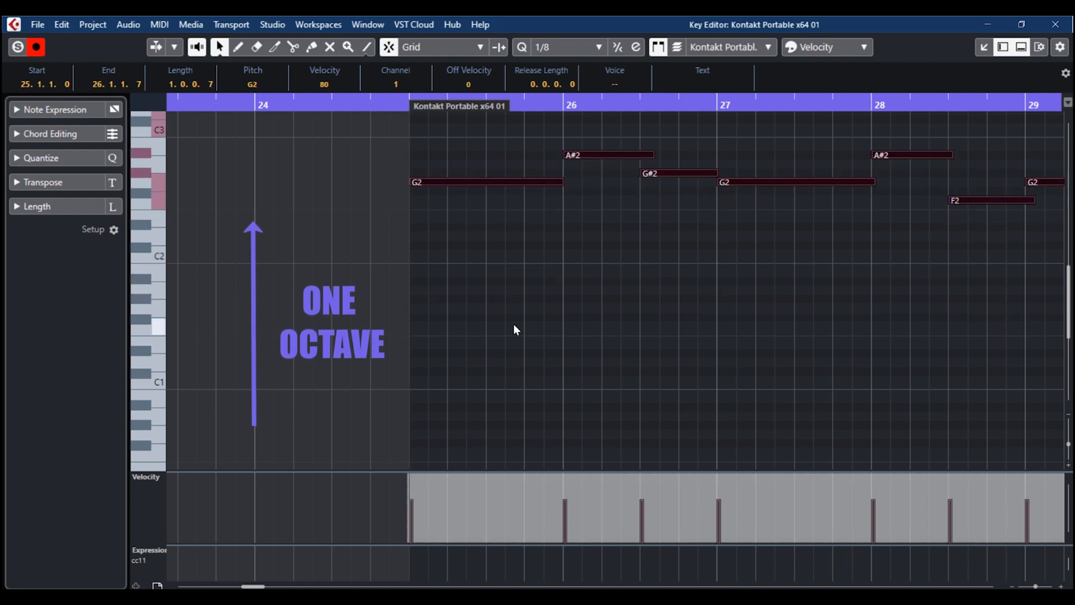
- Play back the transposed gravity (D) notes and close the Key Editor
key("space")
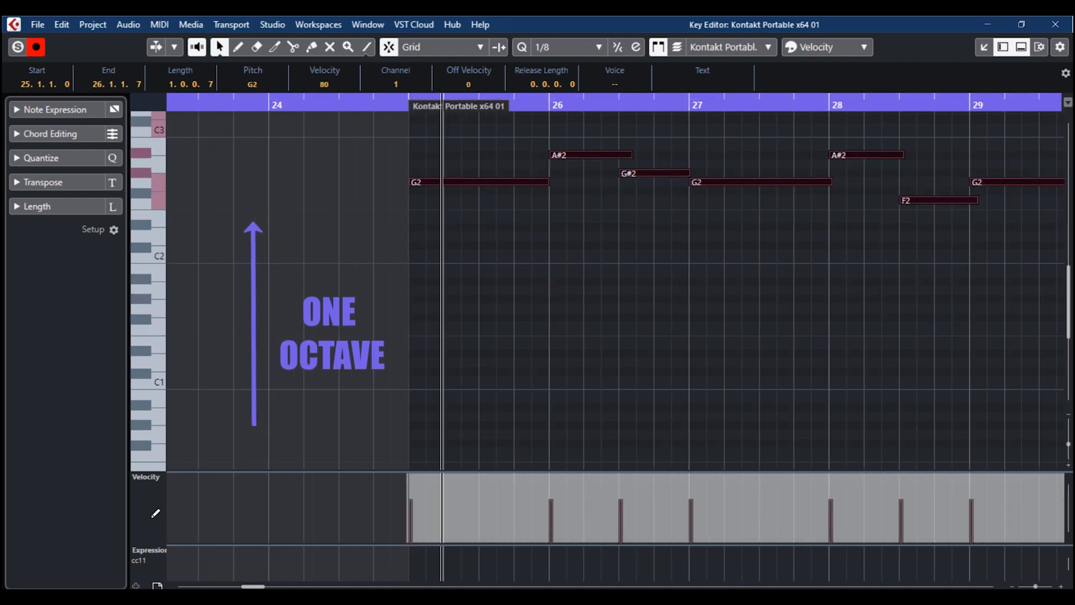
left_click_drag(253, 586, 257, 586)
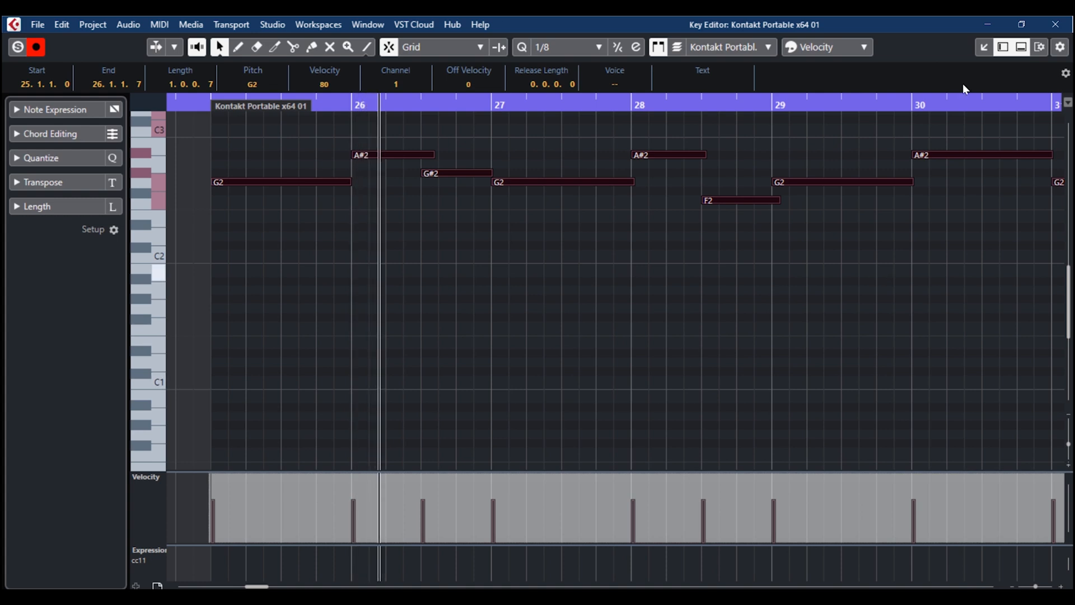
left_click(1069, 24)
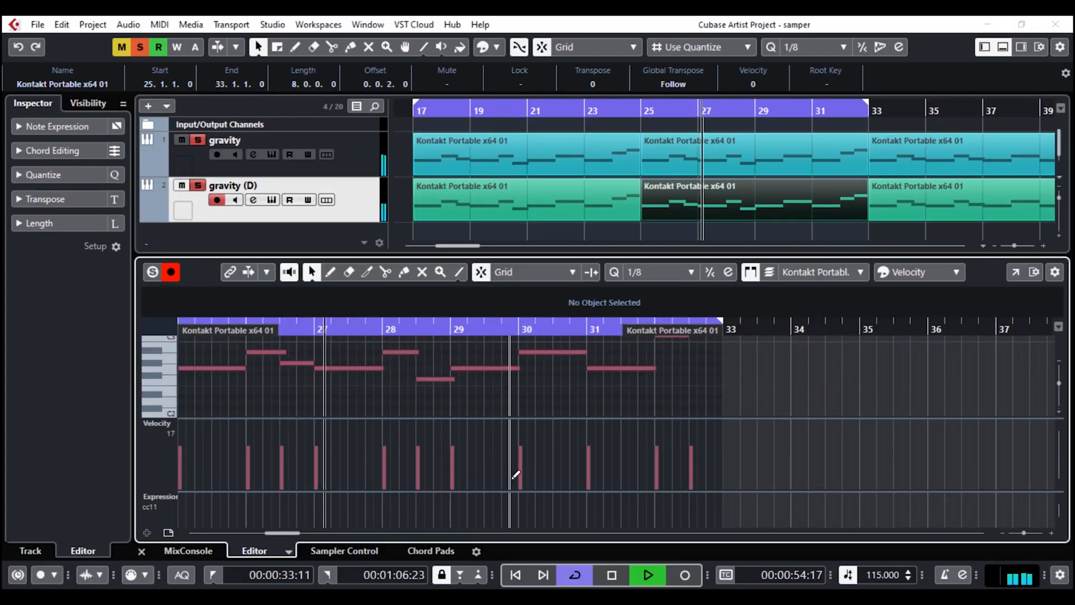
left_click(140, 553)
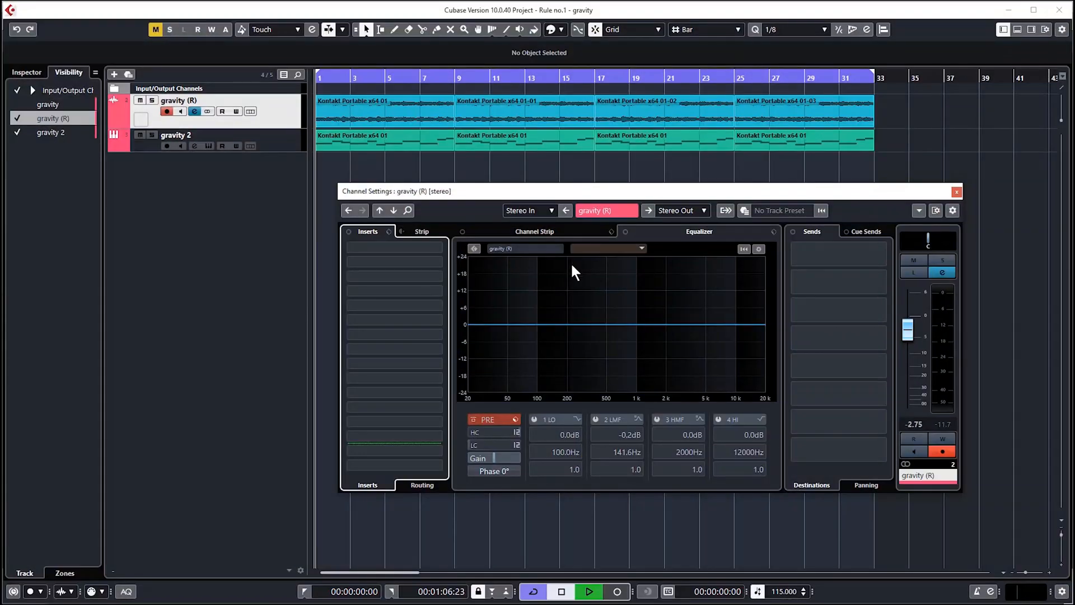
- Play the project and show gravity 2's spectrum for comparison in the equalizer of gravity (R)
key("space")
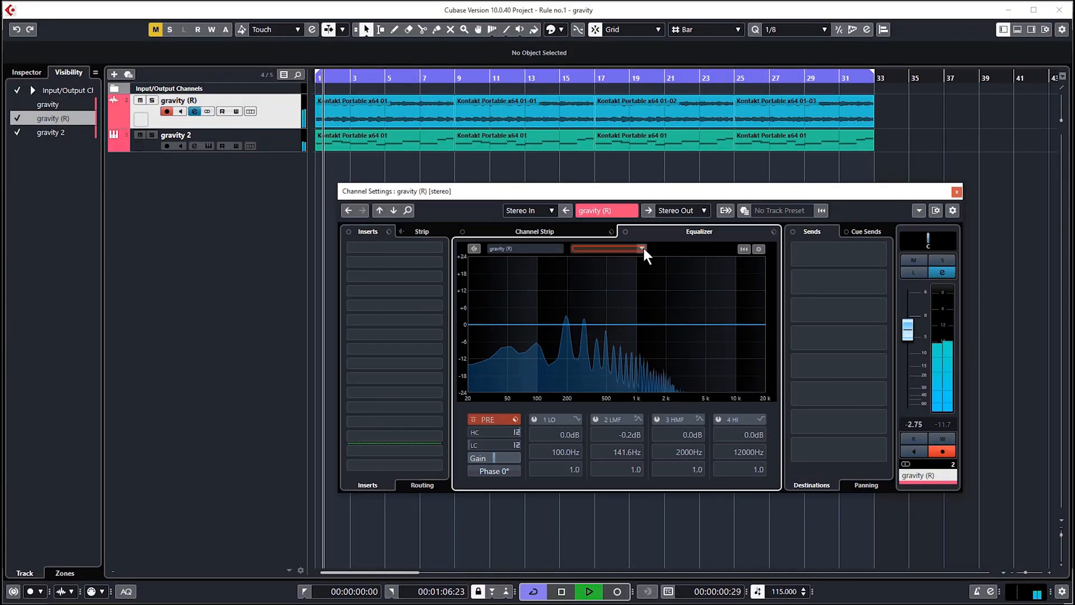
left_click(642, 248)
left_click(620, 332)
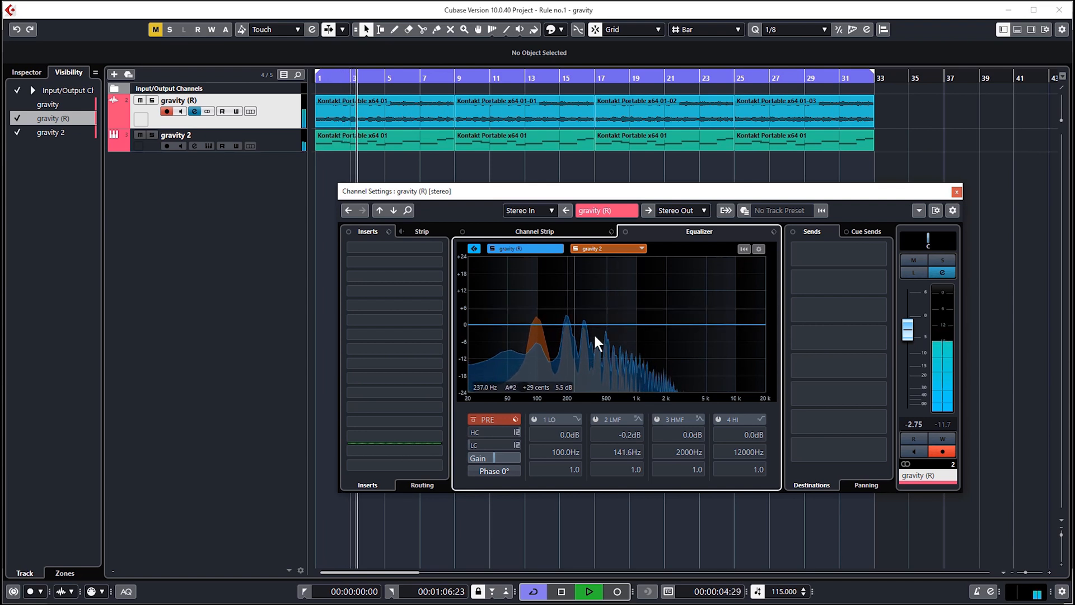
- Shape the EQ curves of gravity (R) and gravity 2 against each other, boosting gravity (R) about 7.1 dB near 927 Hz
left_click(625, 318)
left_click_drag(626, 320, 633, 305)
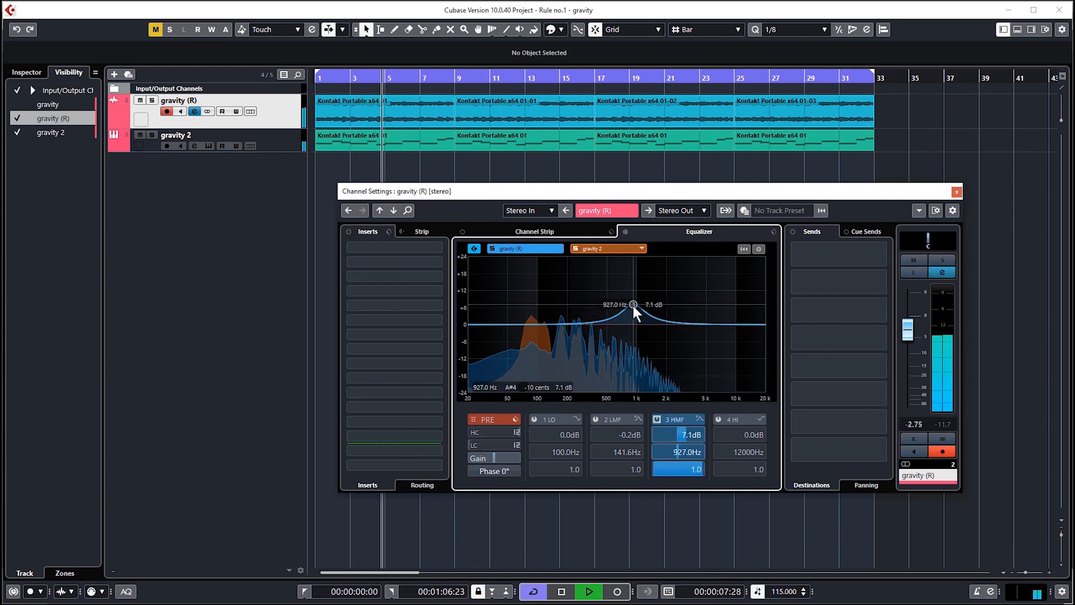
left_click(599, 249)
left_click_drag(556, 326, 567, 305)
mouse_move(622, 329)
left_mouse_down()
mouse_move(629, 336)
mouse_move(619, 338)
left_mouse_up()
left_click(542, 248)
left_click_drag(569, 327, 562, 342)
left_click_drag(632, 306, 632, 304)
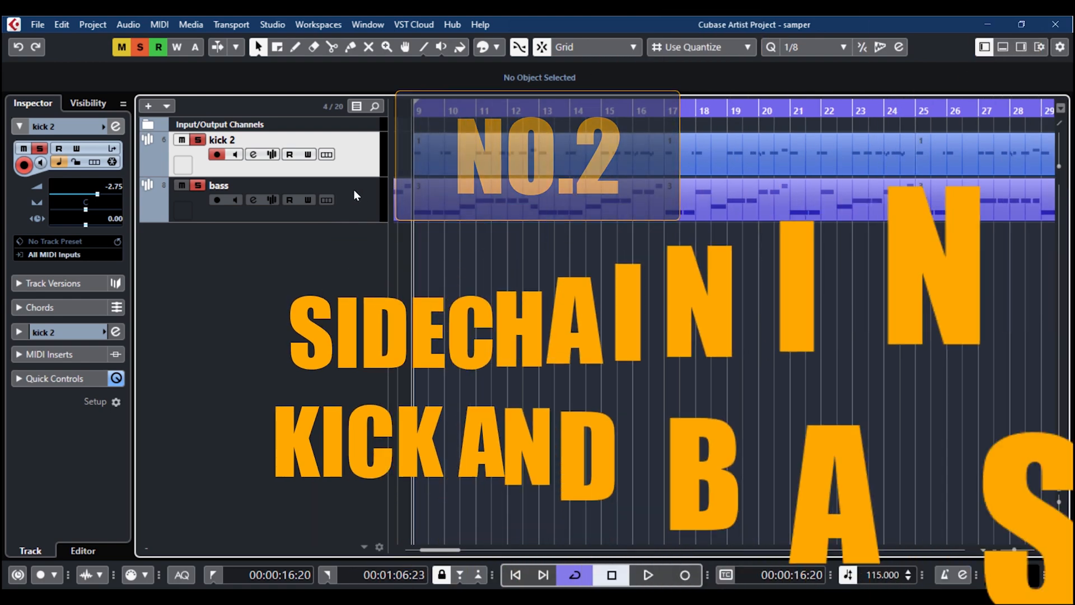
- Play back the kick 2 and bass tracks together from bar 9 for about four bars and stop
left_click(353, 193)
left_click(353, 146)
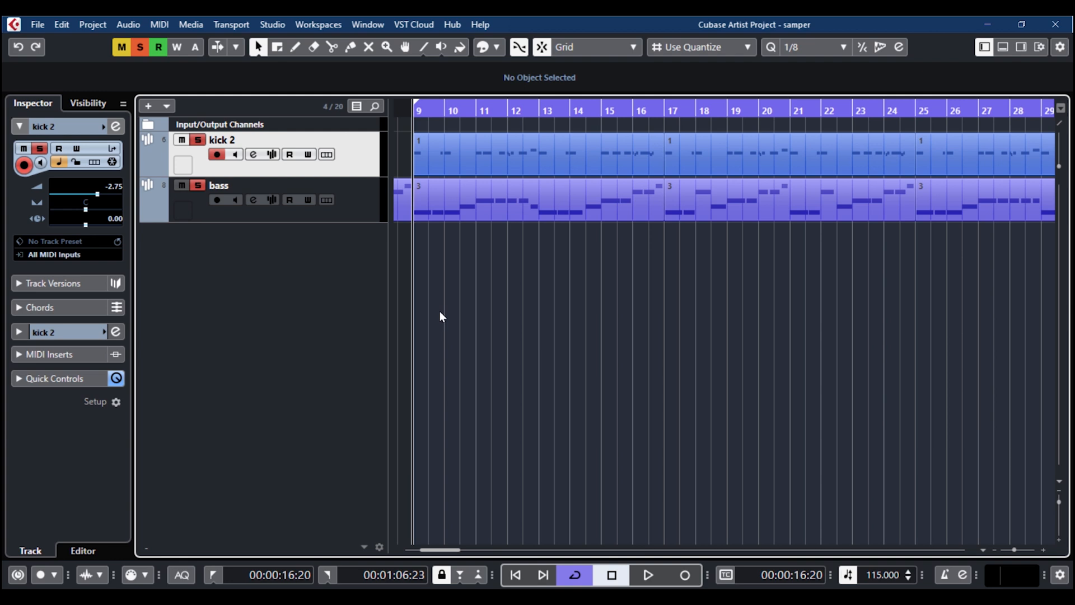
key("space")
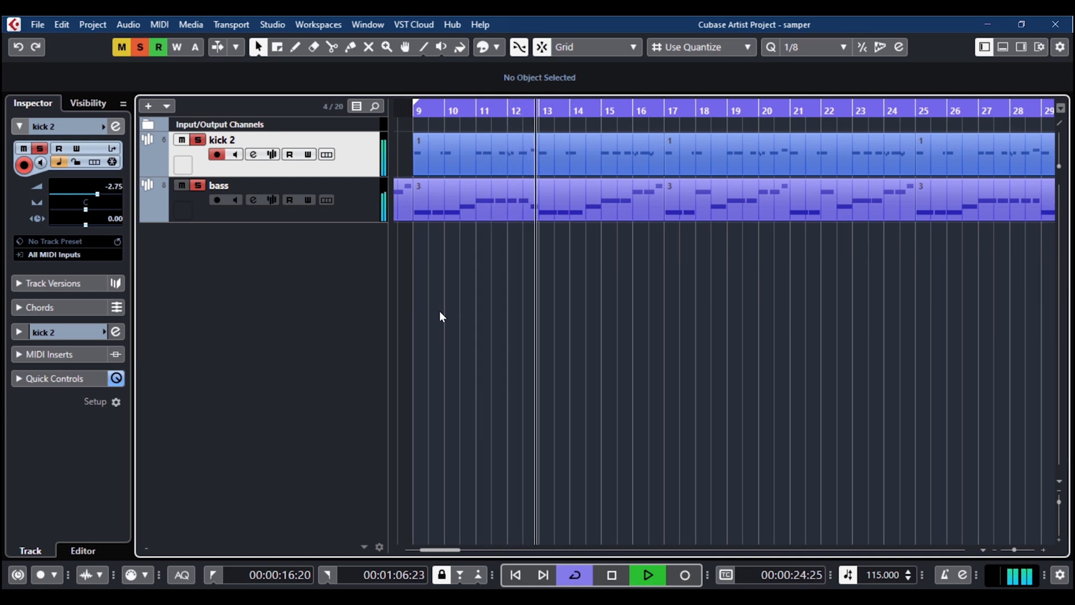
key("space")
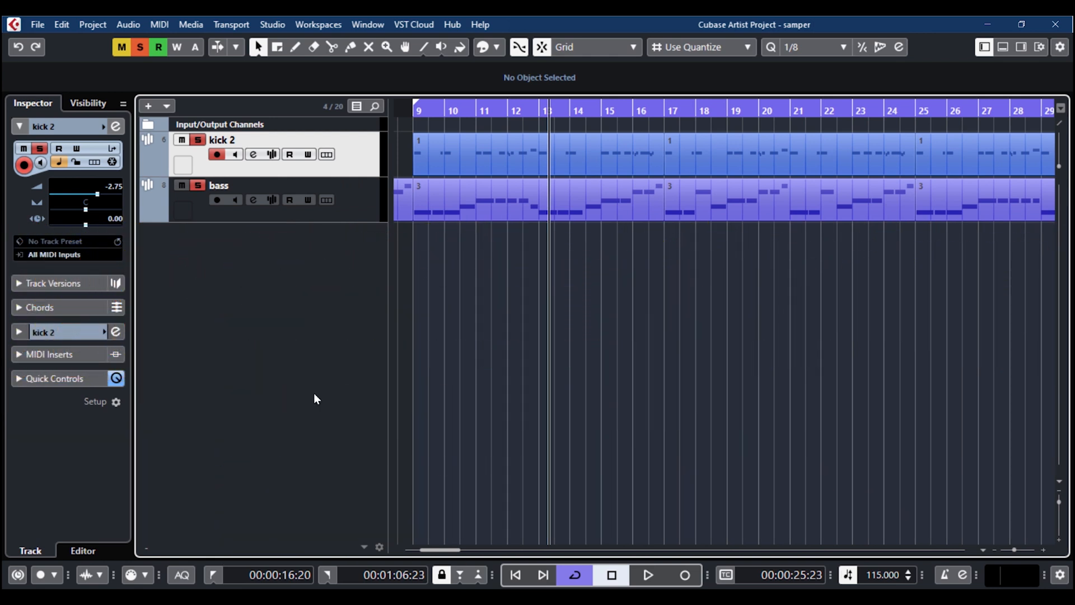
- Show the bass track's audio inserts and return the playback position to bar 9
left_click(367, 209)
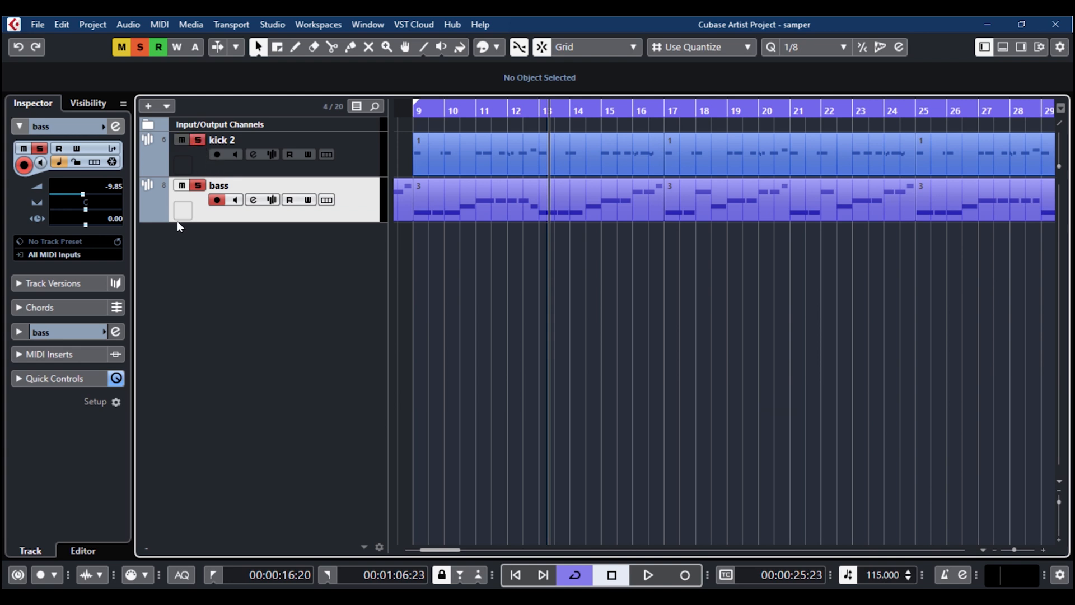
left_click(38, 329)
left_click(60, 263)
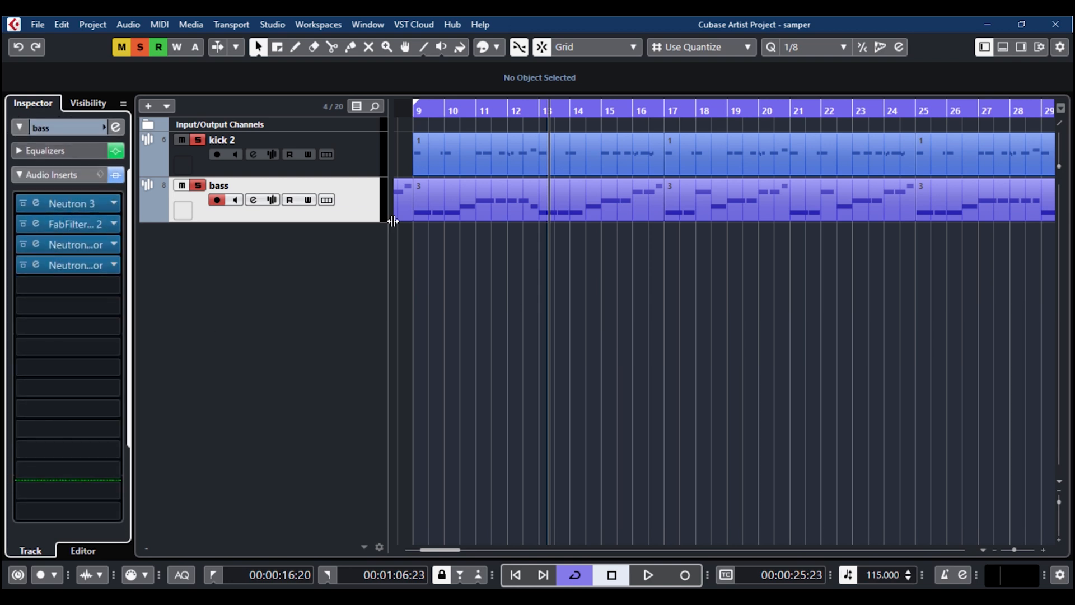
left_click(416, 113)
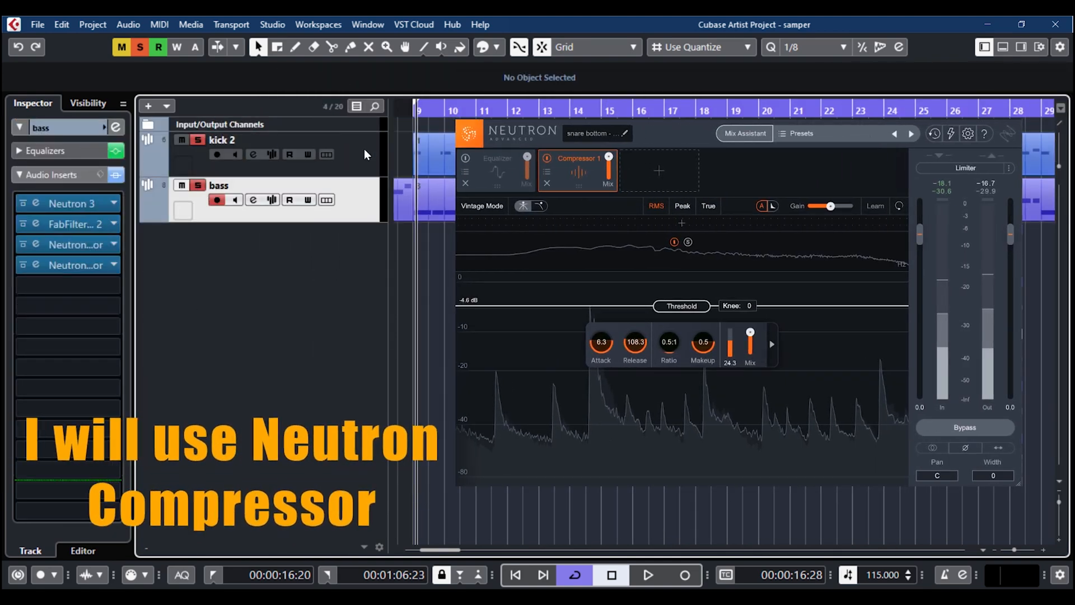
- Mute the bass track to hear kick 2 alone, bring the bass back during playback, and stop
left_click(364, 149)
left_click(186, 190)
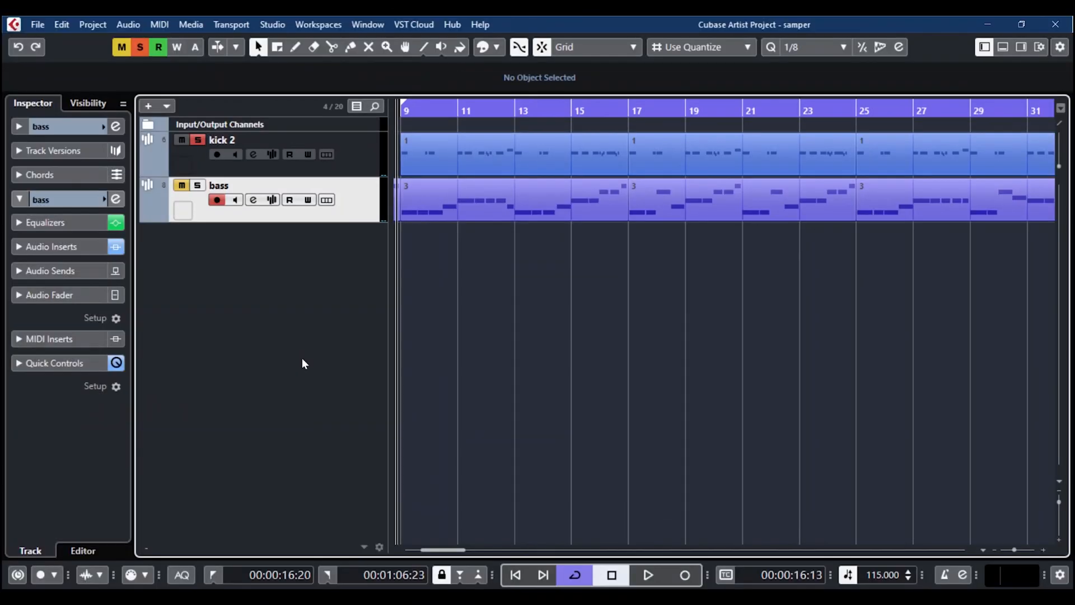
key("space")
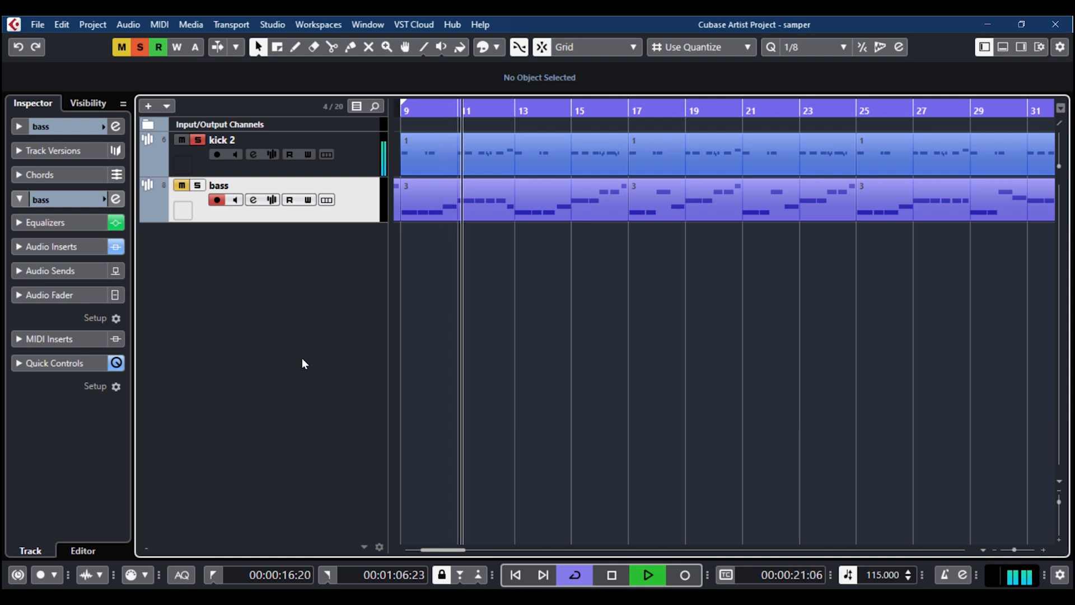
left_click(181, 187)
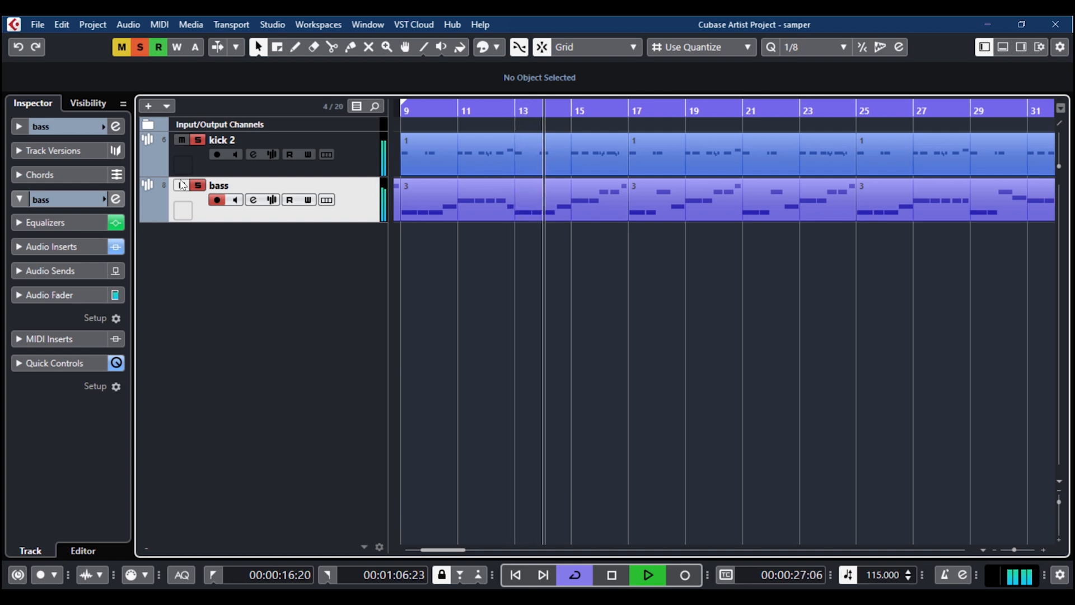
key("space")
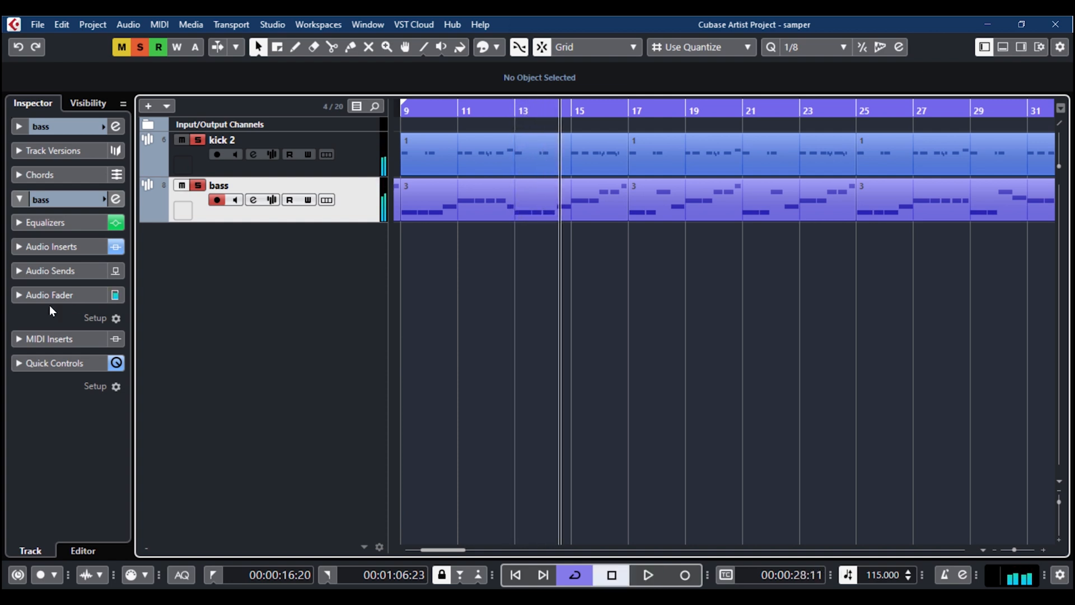
- Insert Neutron 3 Compressor in the bass track's fourth audio insert slot and activate its side-chain
left_click(45, 247)
left_click(113, 266)
left_click(34, 327)
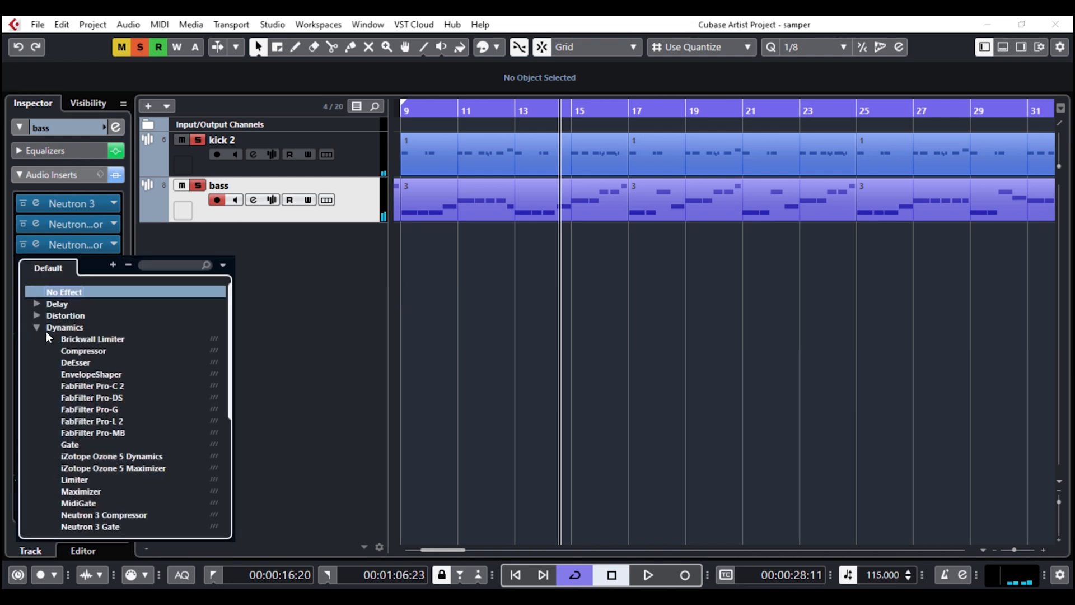
left_click(104, 514)
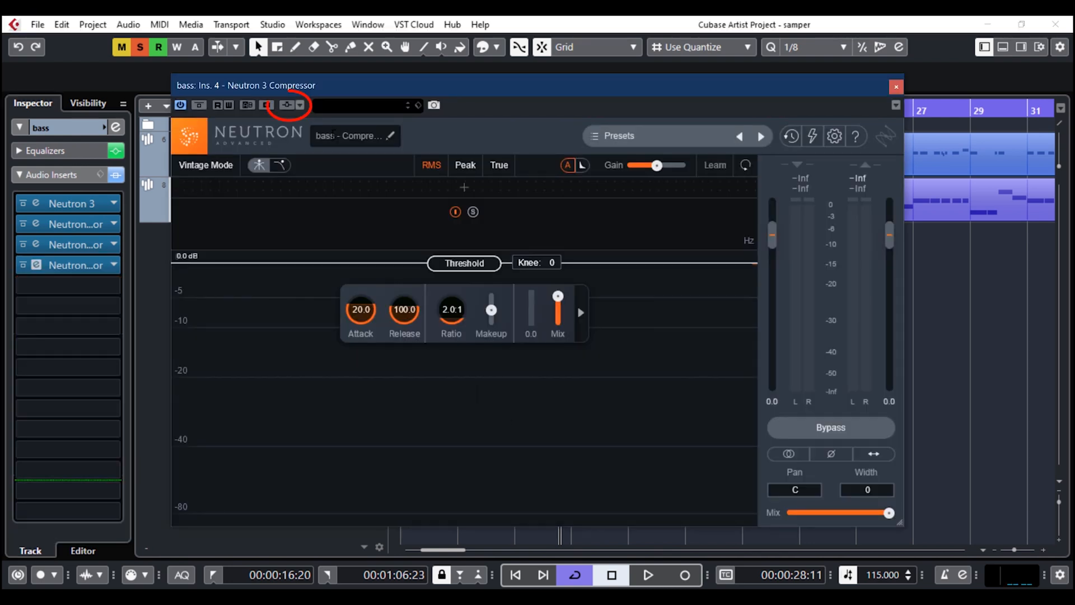
left_click(286, 106)
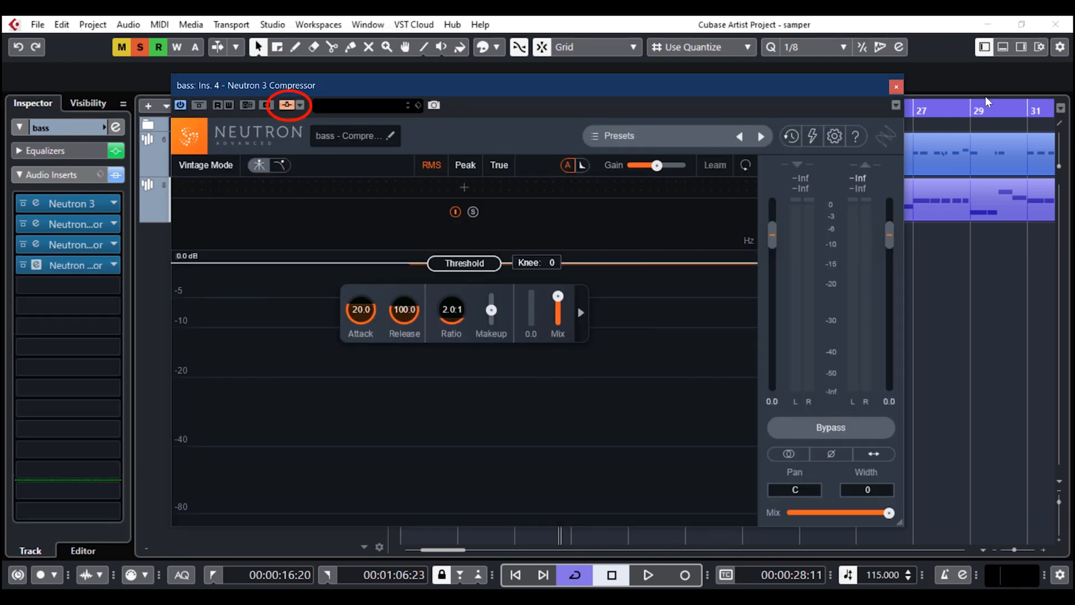
- Route kick 2's first audio send to the side-chain of the bass track's Neutron 3 Compressor and activate the send
left_click(896, 86)
left_click(374, 155)
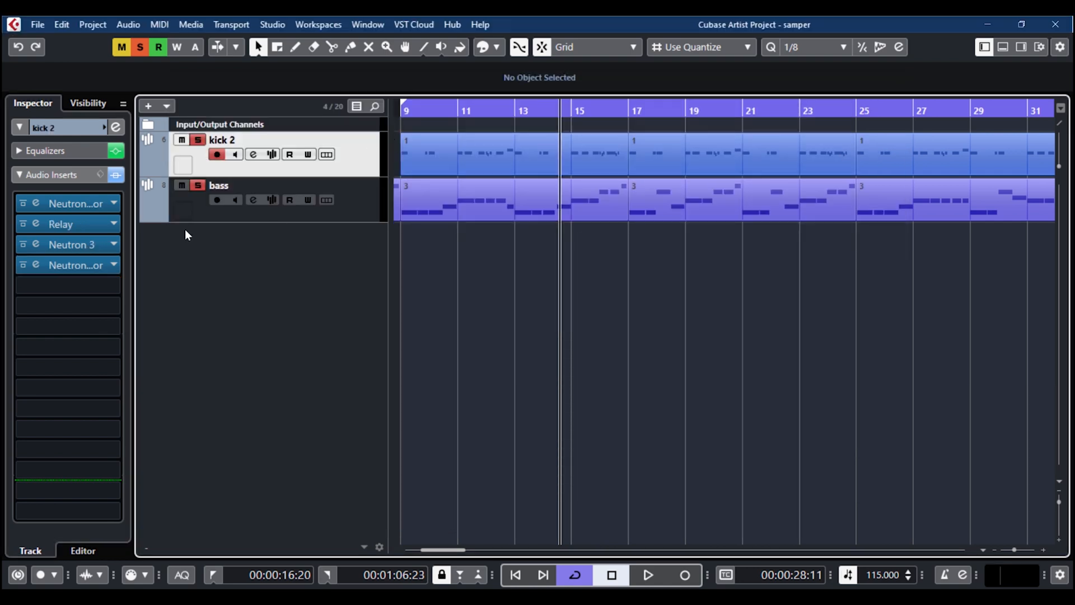
left_click(24, 182)
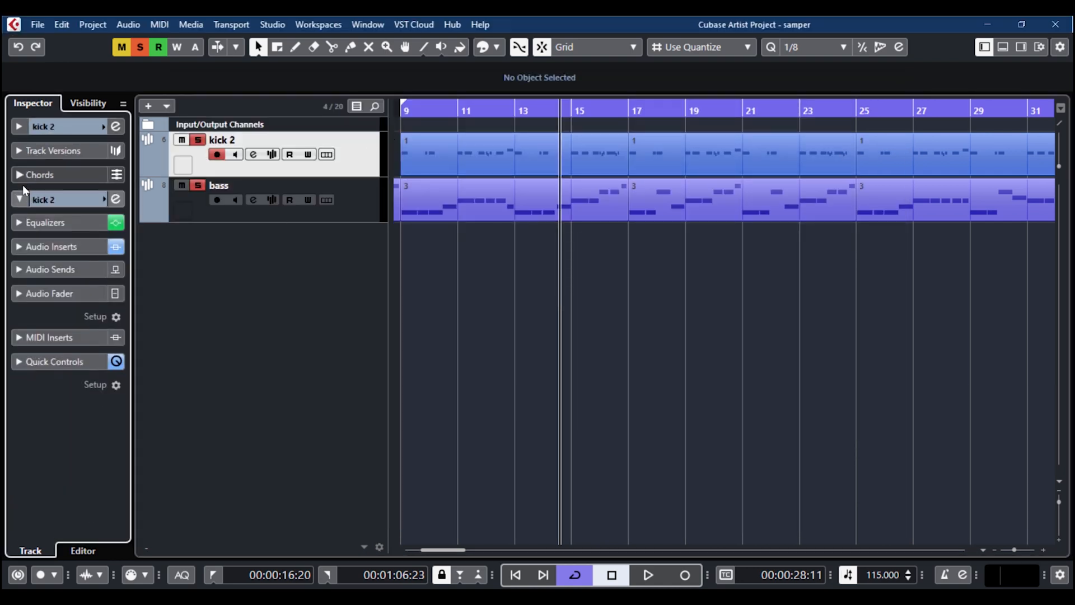
left_click(42, 269)
left_click(109, 302)
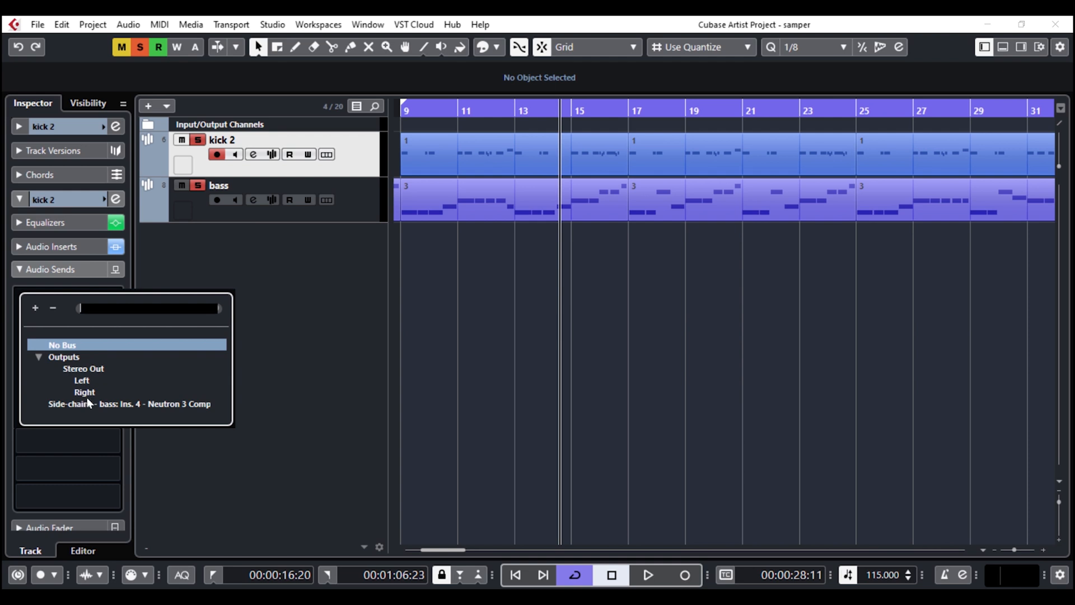
left_click(84, 405)
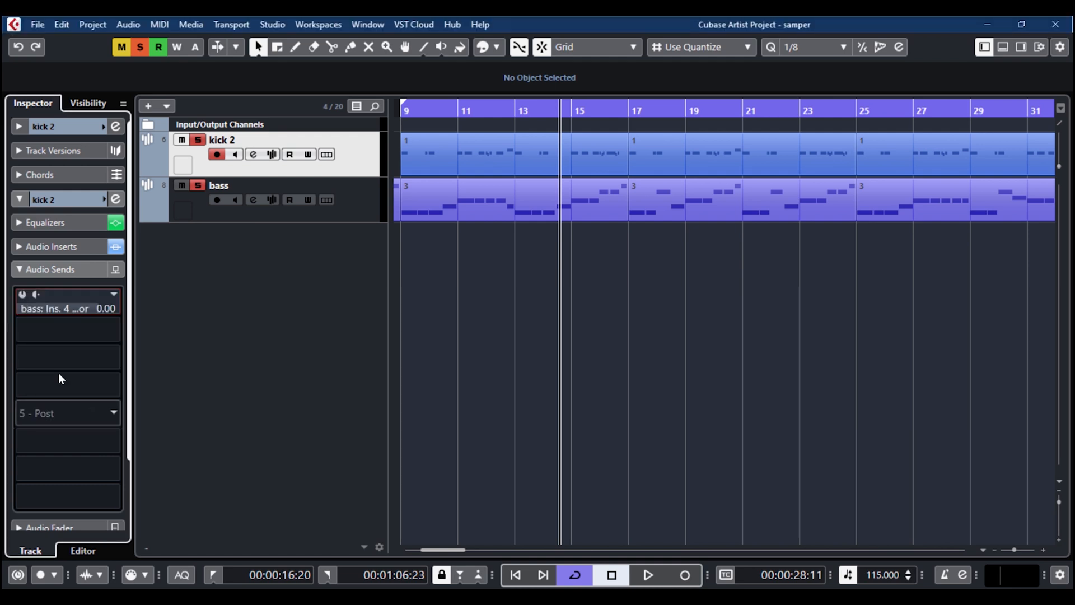
left_click(23, 295)
- Open the Neutron 3 Compressor on the bass track and lower its threshold to about -29.8 dB during playback
left_click(369, 200)
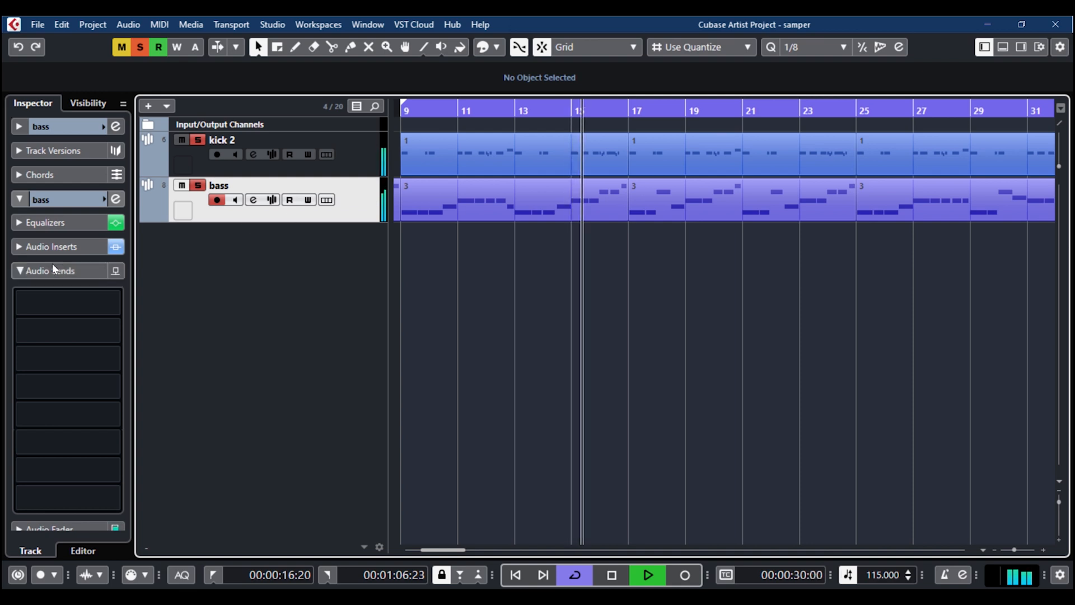
left_click(40, 246)
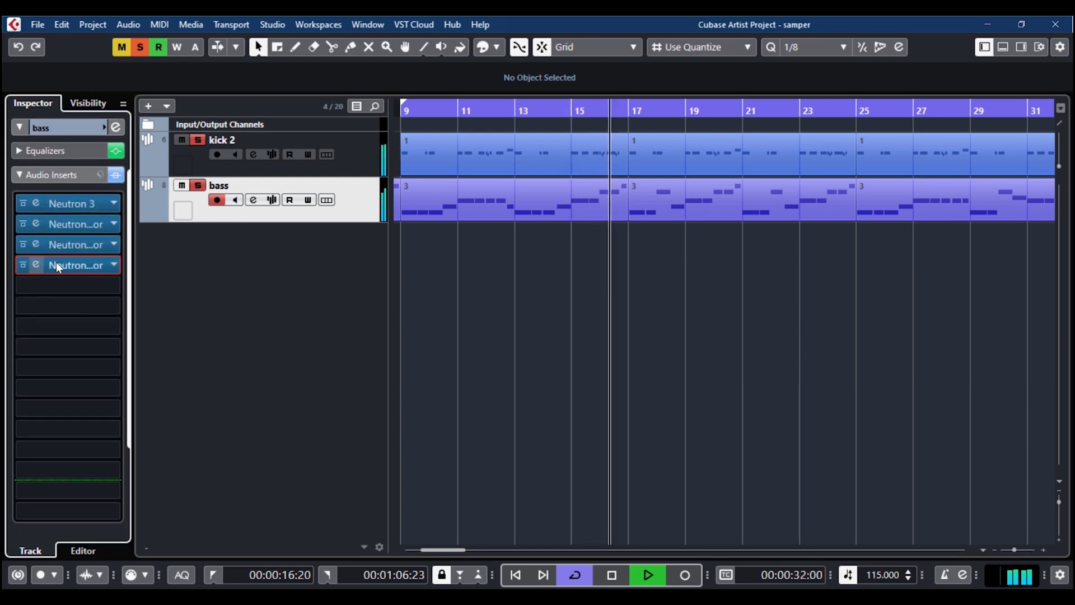
double_click(56, 262)
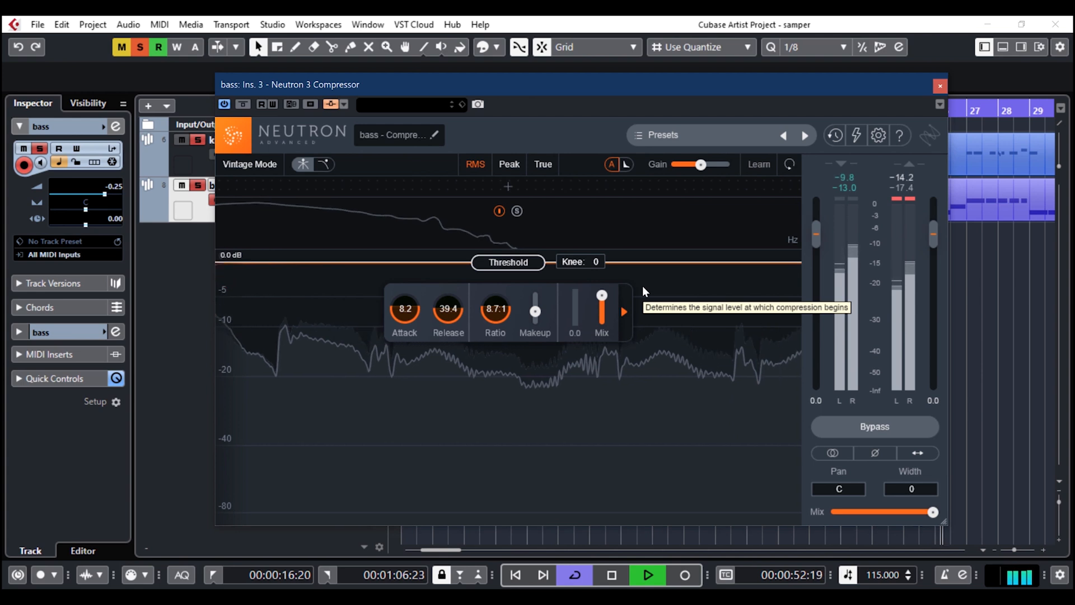
left_click_drag(536, 264, 547, 416)
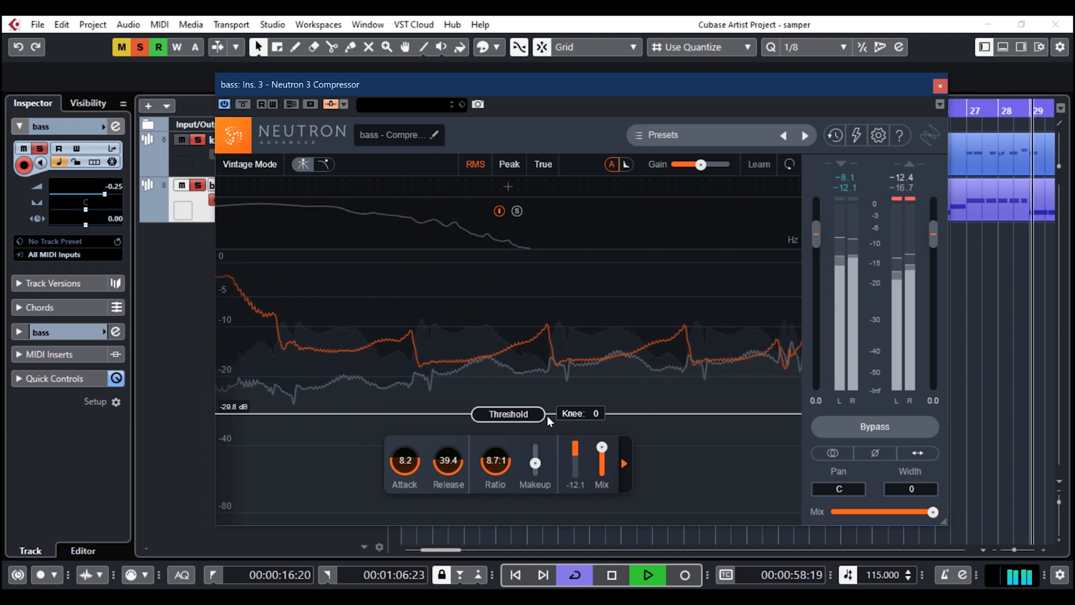
- Set the bass compressor's attack to 8.2, release to 39.4, ratio to 5.1:1 and threshold to about -23.8 dB
left_click_drag(498, 470, 498, 411)
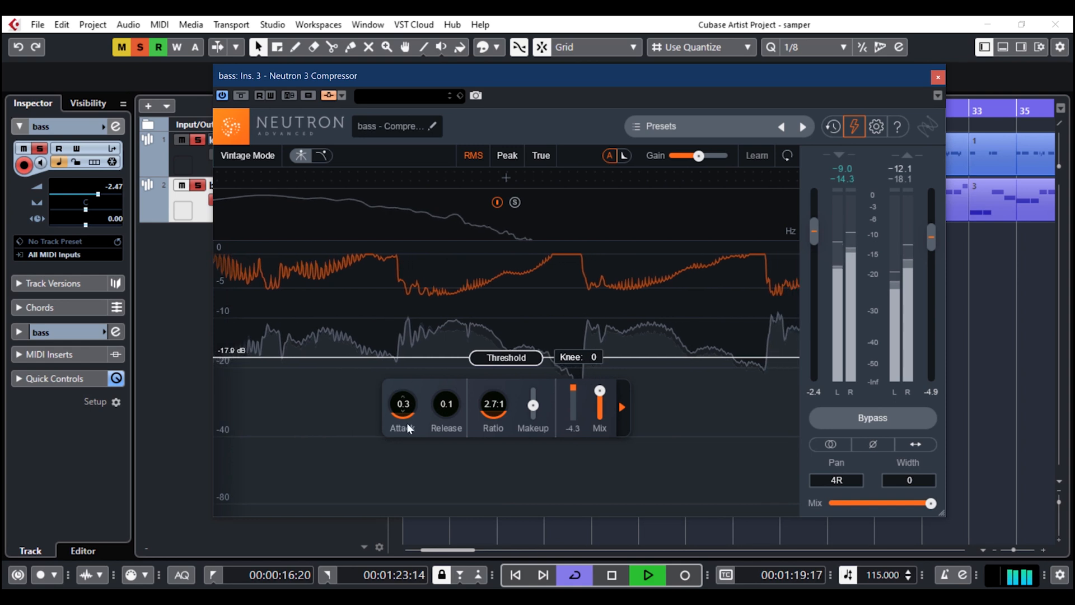
left_click_drag(407, 422, 402, 345)
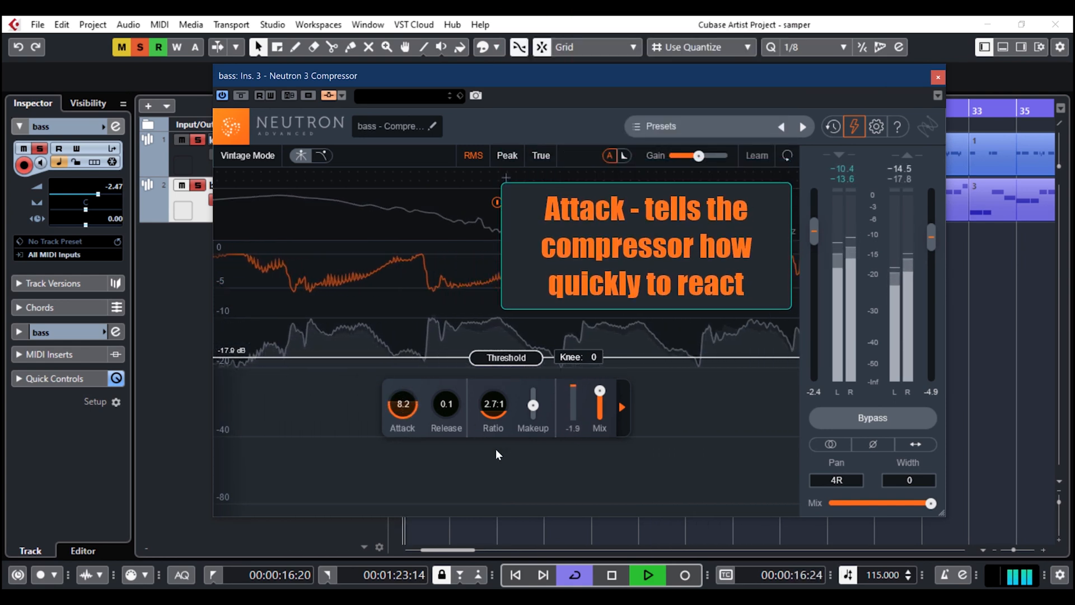
left_click_drag(448, 413, 455, 374)
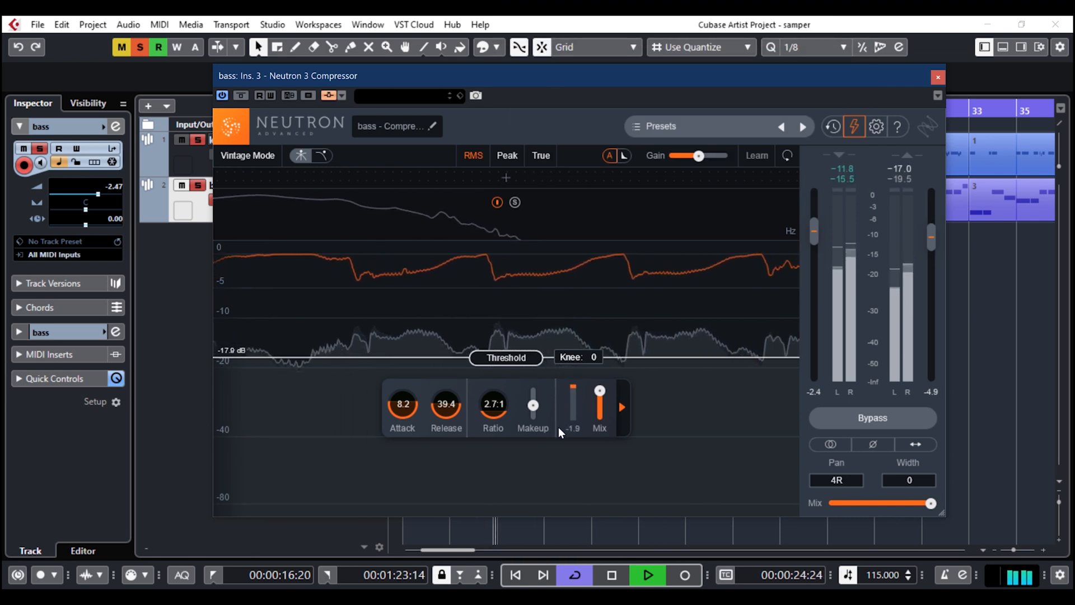
left_click_drag(492, 410, 503, 384)
mouse_move(534, 431)
left_mouse_down()
mouse_move(535, 449)
mouse_move(537, 440)
left_mouse_up()
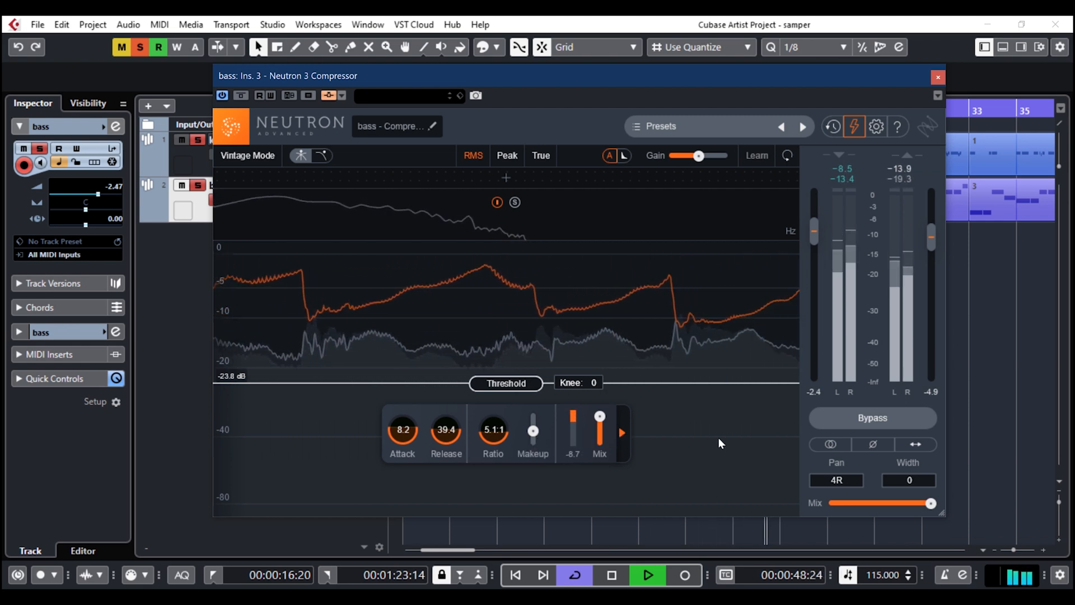
- Bypass and re-enable the bass compressor twice during playback to compare the sound with and without ducking
left_click(823, 412)
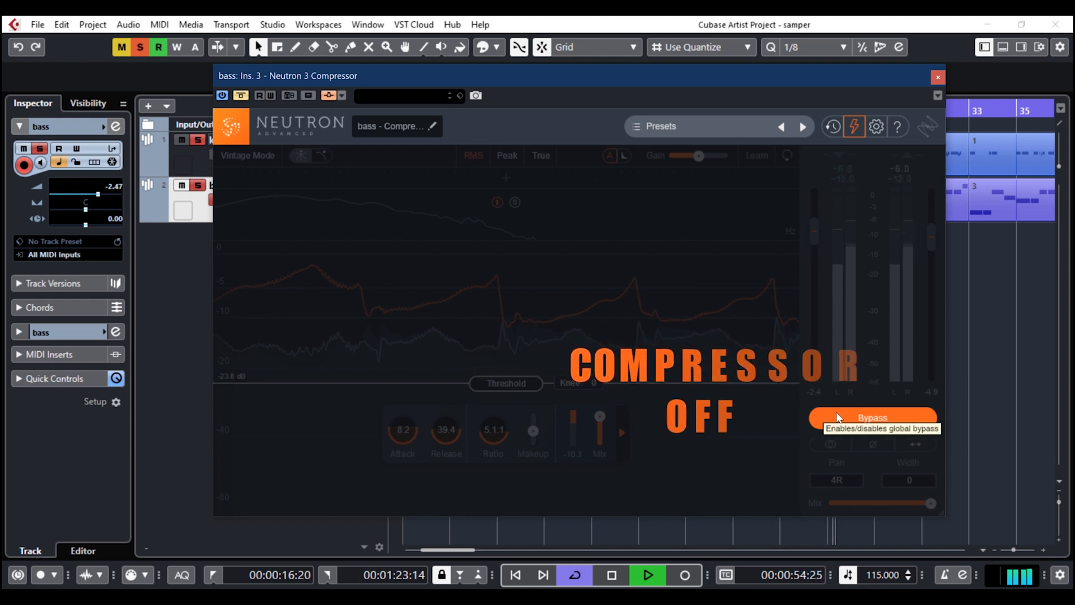
left_click(837, 415)
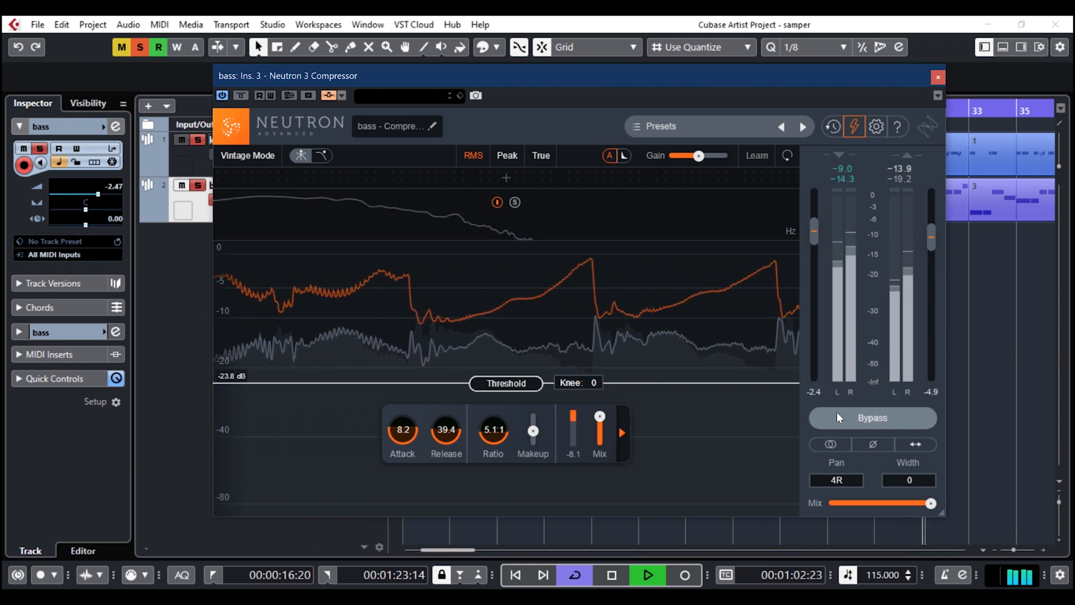
left_click(837, 413)
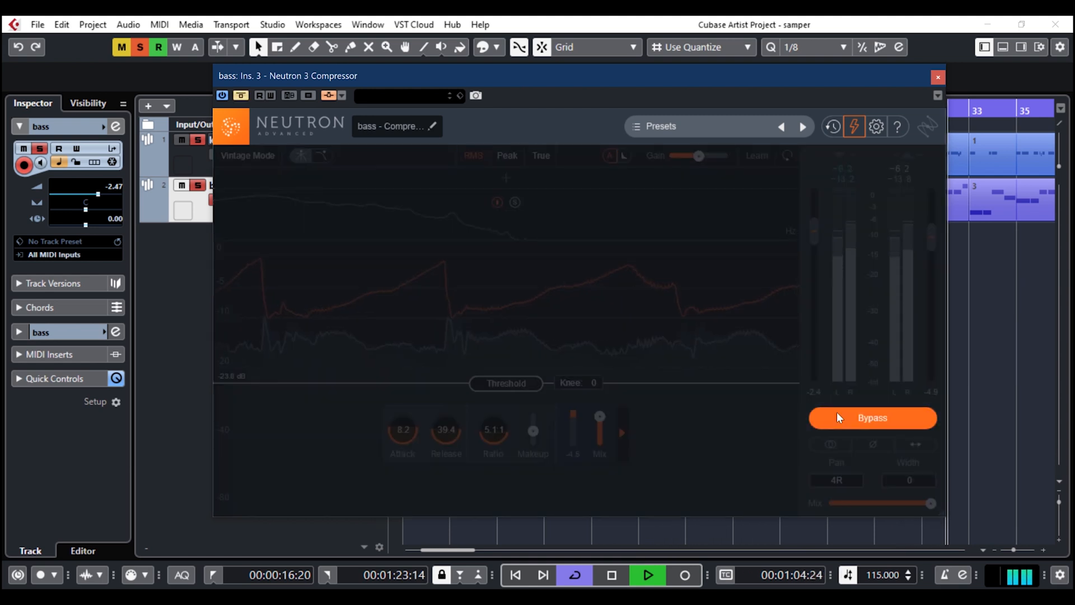
left_click(837, 412)
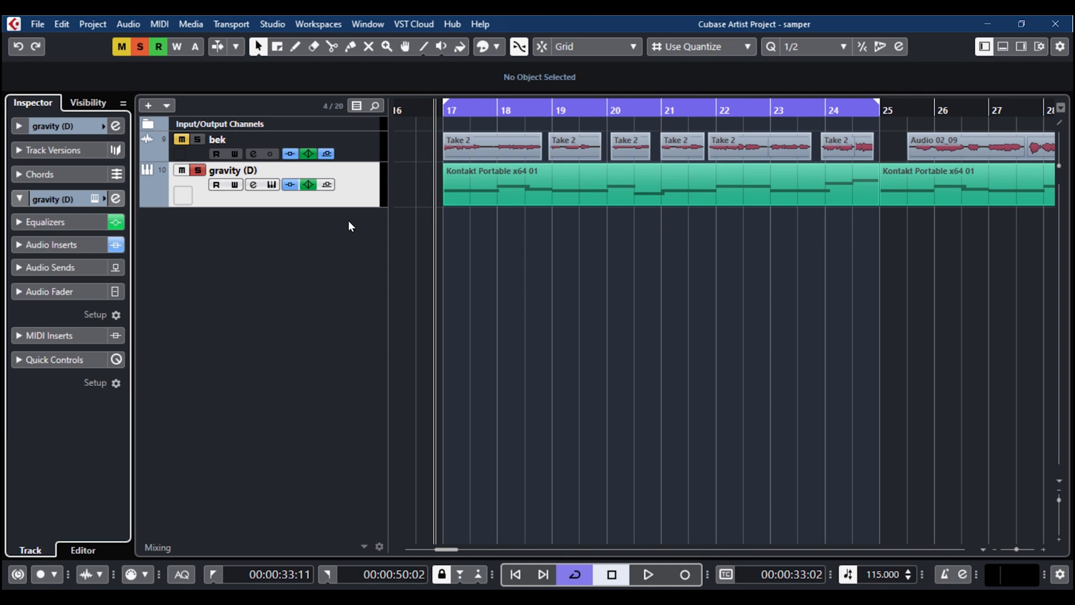
- Play the gravity (D) track alone, solo the bek track as well during playback, and stop
left_click(355, 168)
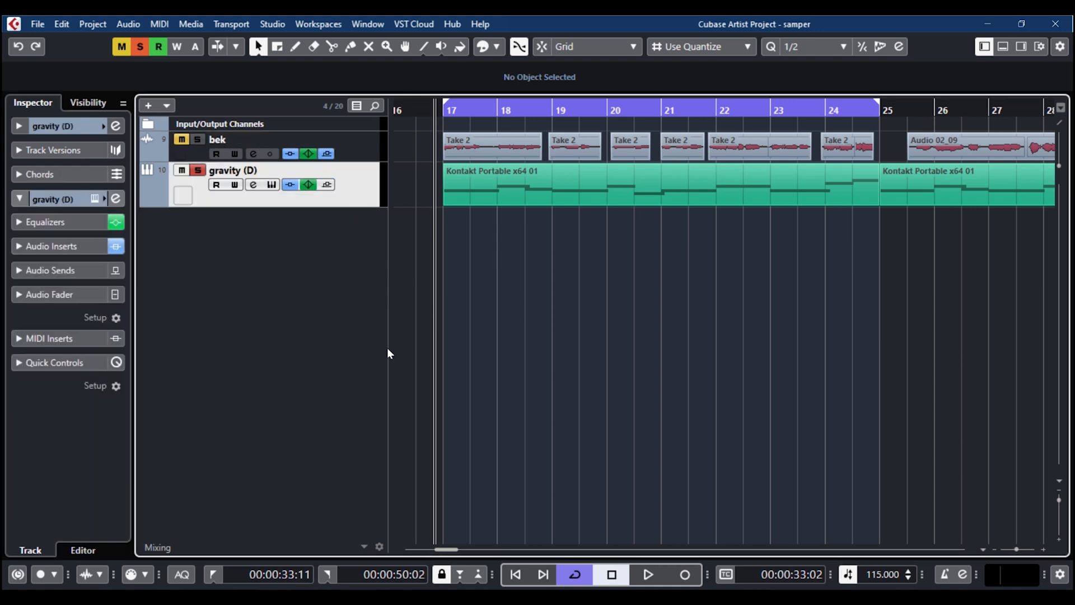
key("space")
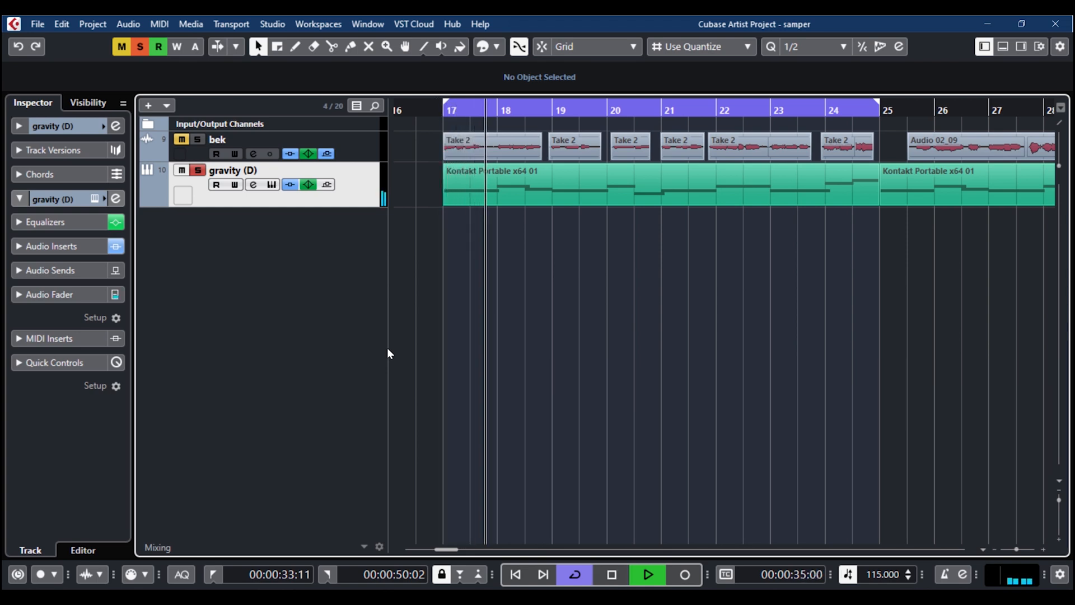
left_click(198, 138)
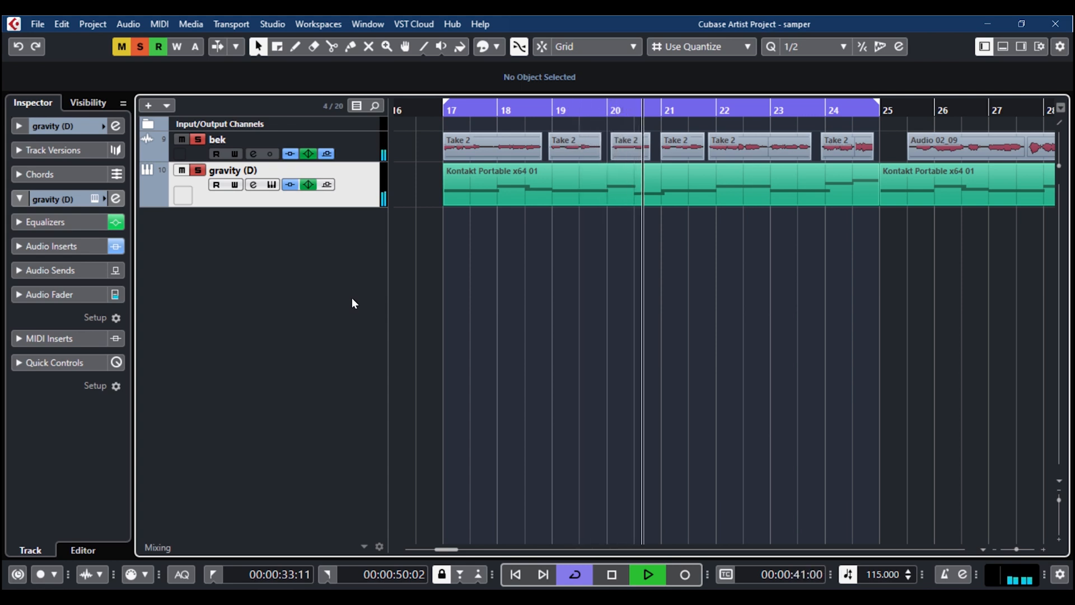
key("space")
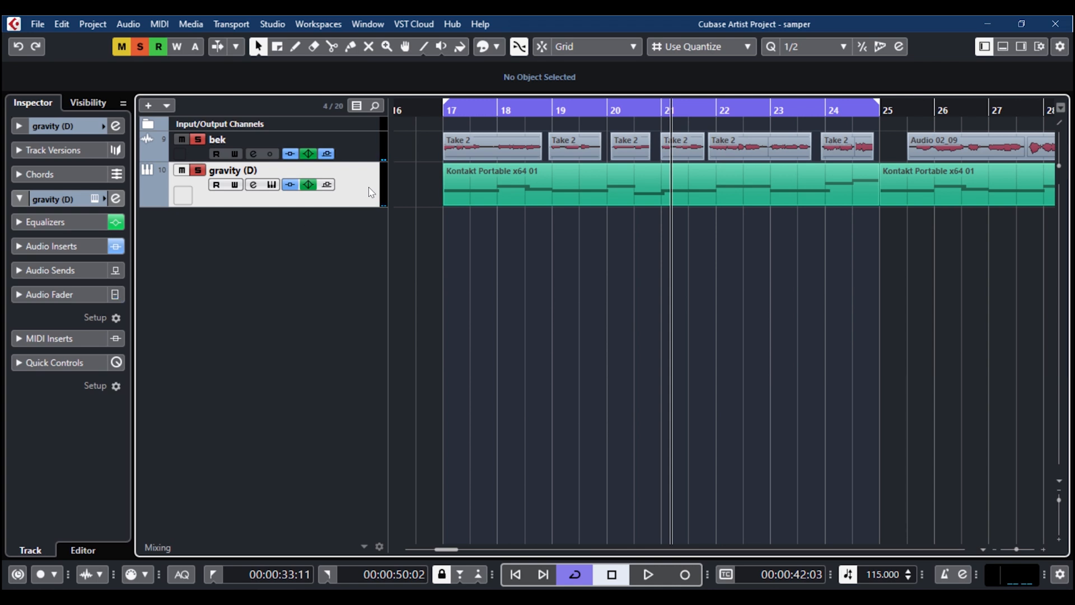
- Check bek's send to the gravity (D) compressor side-chain and open Neutron 3 Compressor in gravity (D)'s second insert slot
left_click(71, 247)
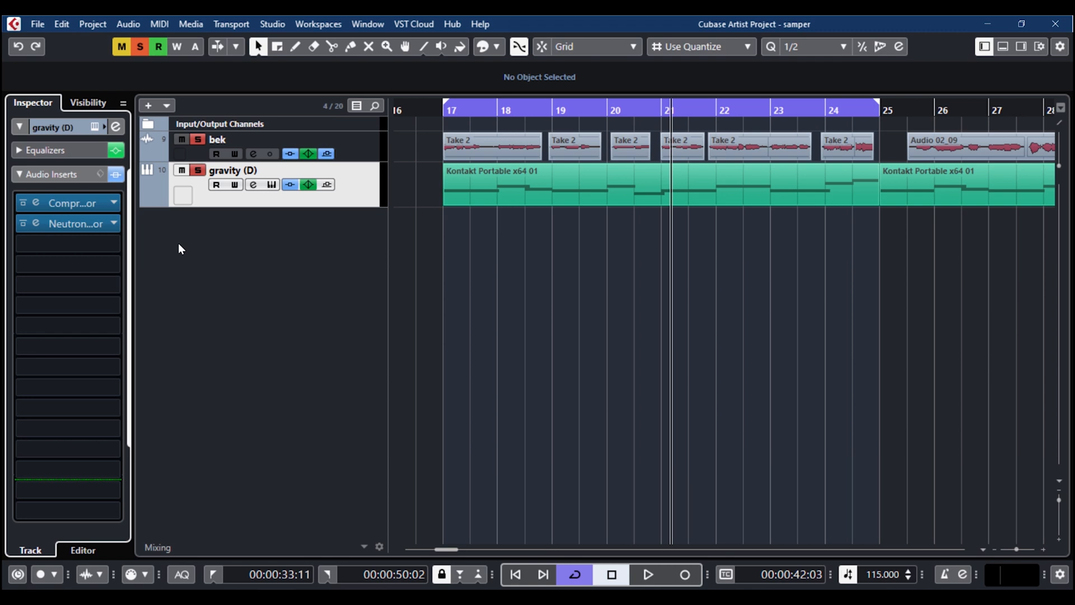
left_click(368, 153)
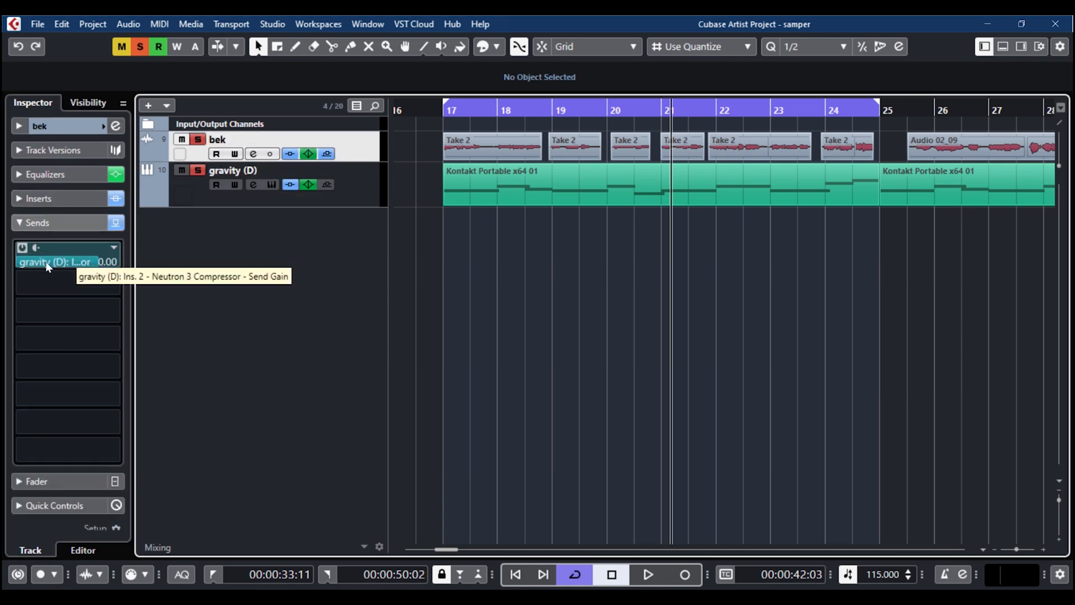
left_click(367, 190)
left_click(36, 223)
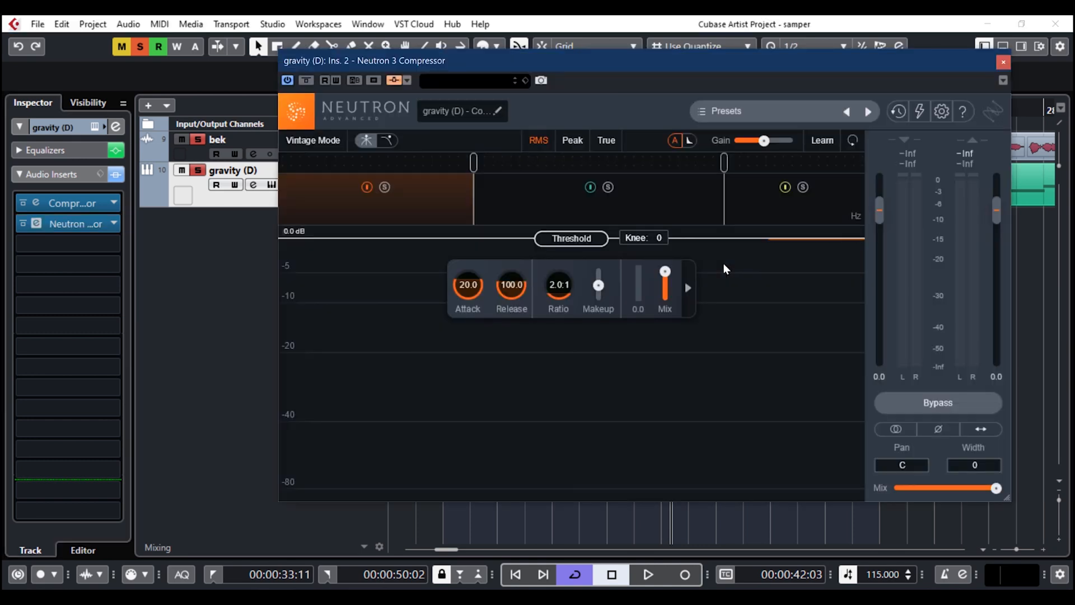
left_click_drag(601, 60, 540, 69)
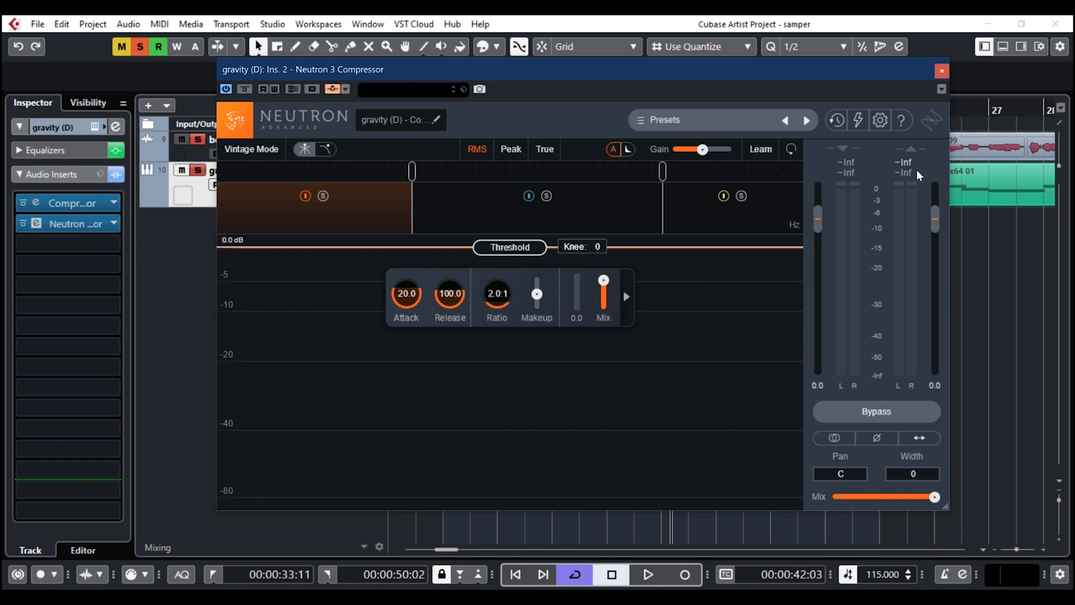
- During playback, raise the high band's crossover and set its threshold to about -70.7 dB, attack 10.0, release 87.9 and ratio 6.7:1
key("space")
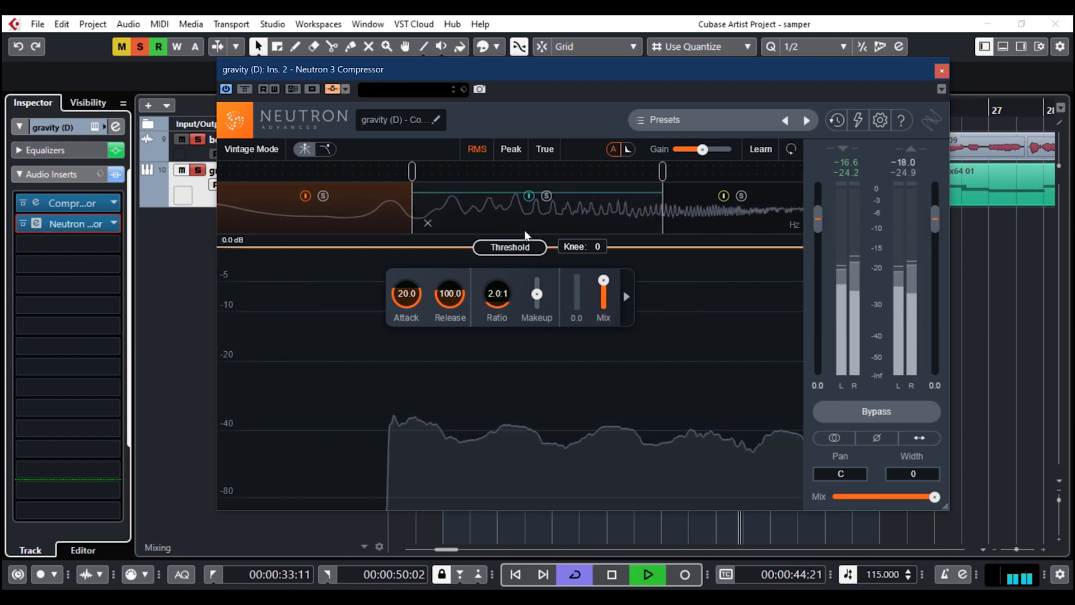
left_click(710, 220)
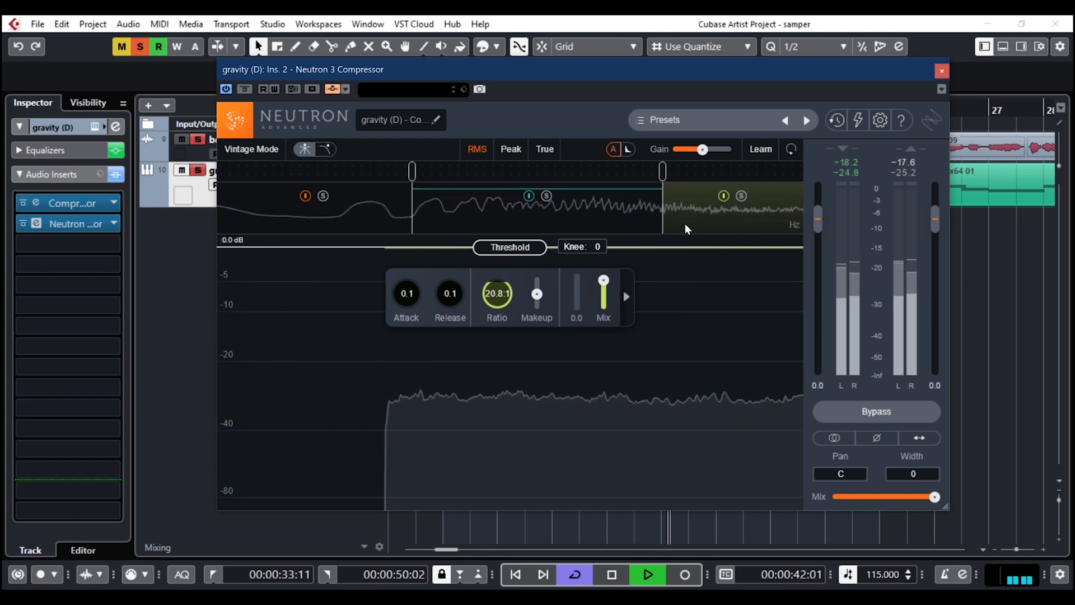
mouse_move(662, 167)
left_click_drag(664, 170, 689, 173)
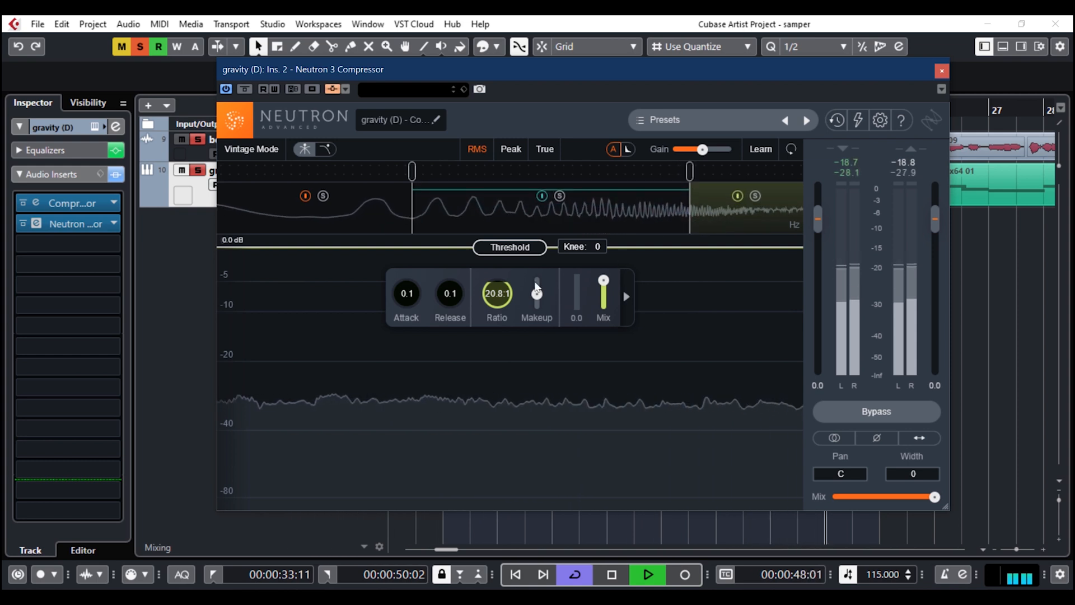
left_click_drag(509, 248, 526, 487)
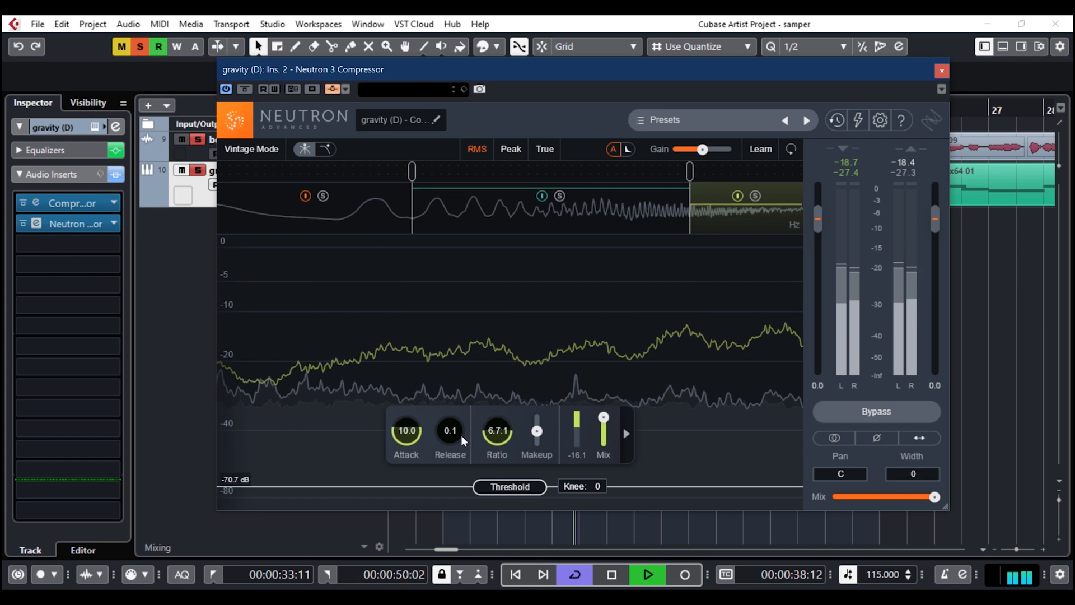
left_click_drag(449, 442, 452, 397)
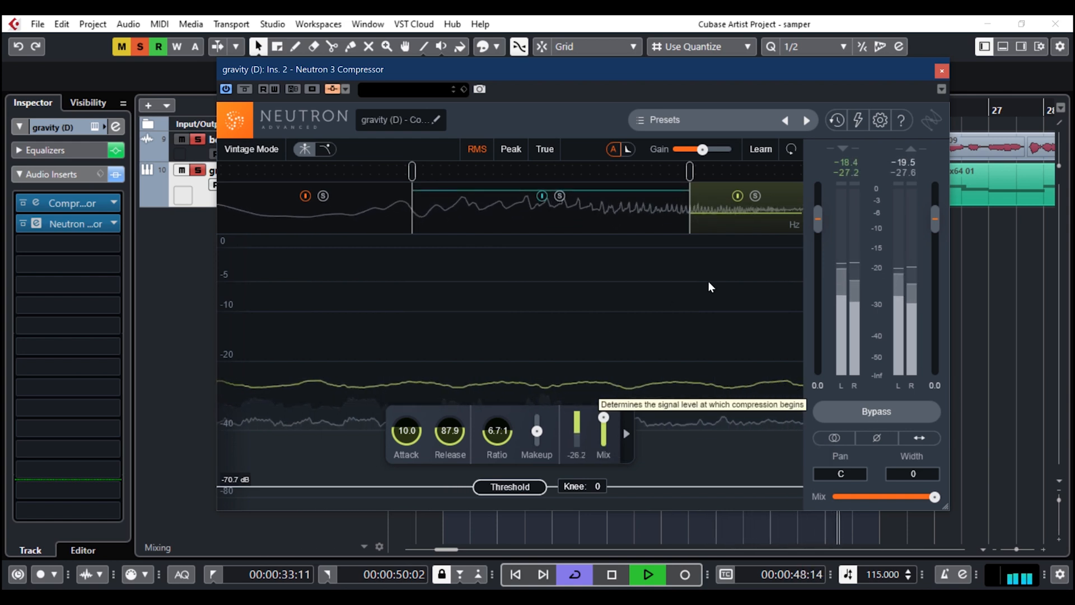
- Switch the gravity (D) compressor's high band off and back on to compare the sound
left_click(738, 200)
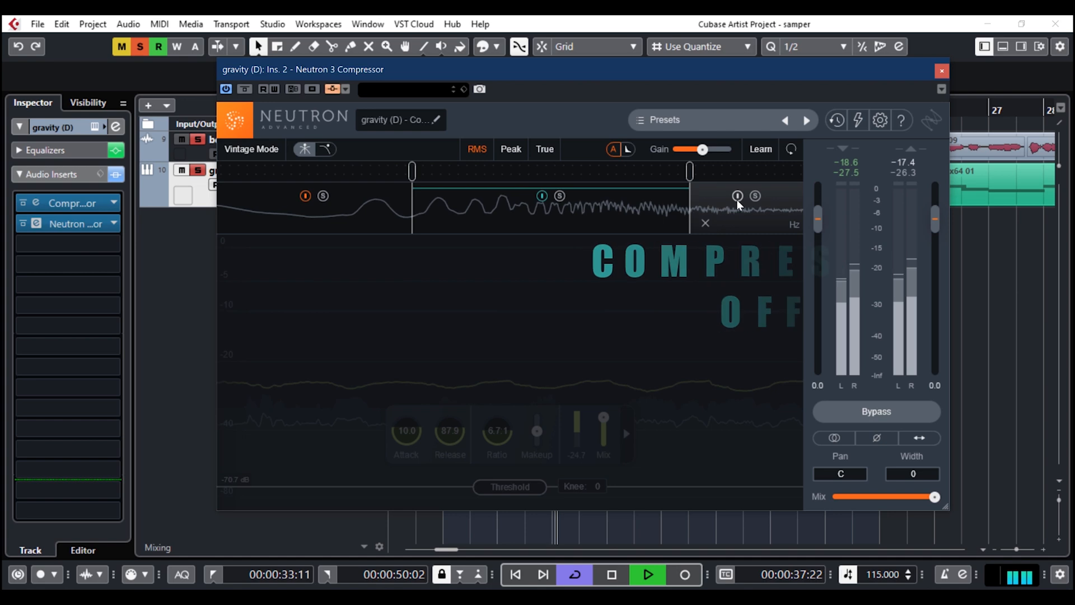
left_click(737, 196)
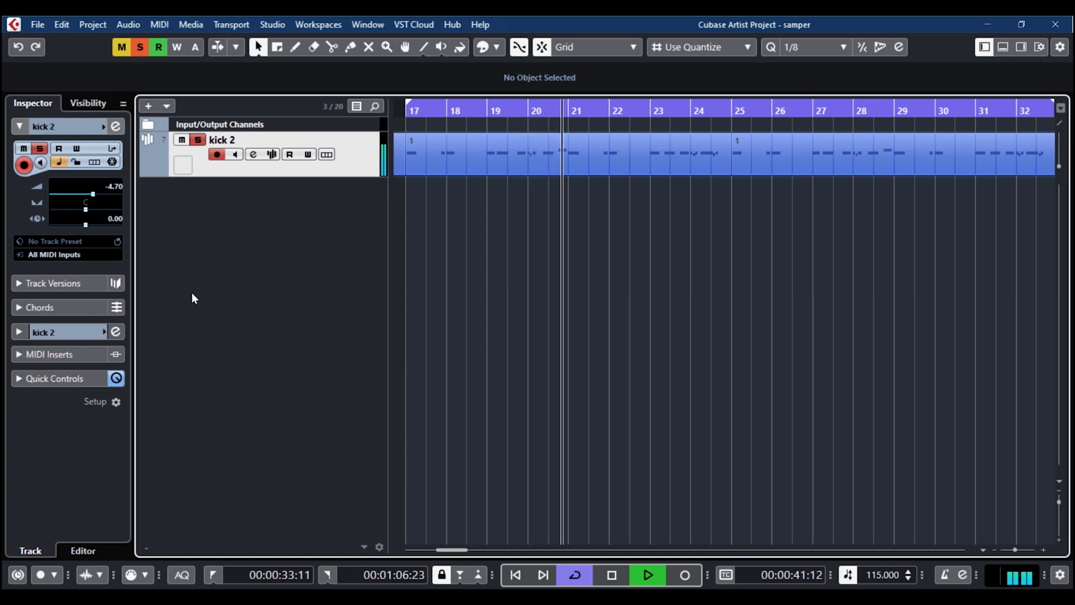
- Open StudioEQ in kick 2's fourth audio insert slot and boost band 1 at 50 Hz by about 6.9 dB
left_click(71, 334)
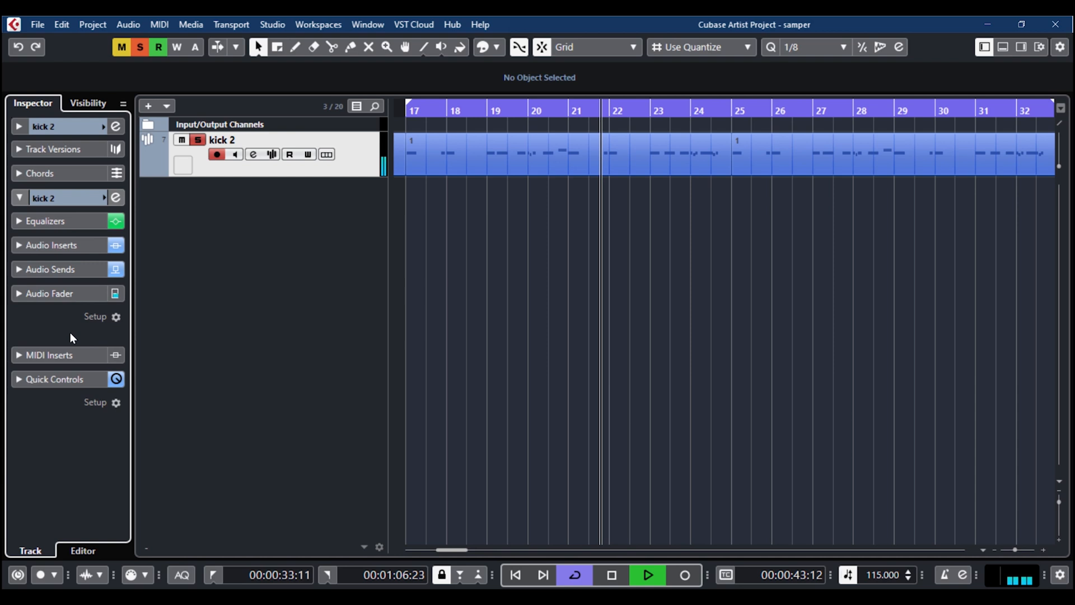
left_click(71, 244)
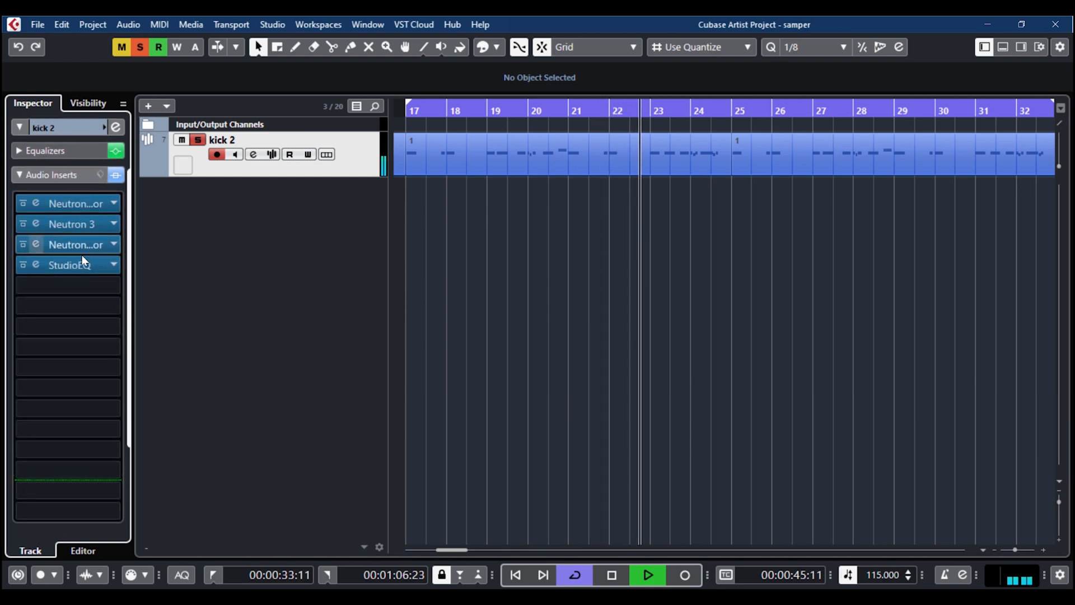
left_click(72, 267)
left_click_drag(382, 221, 383, 261)
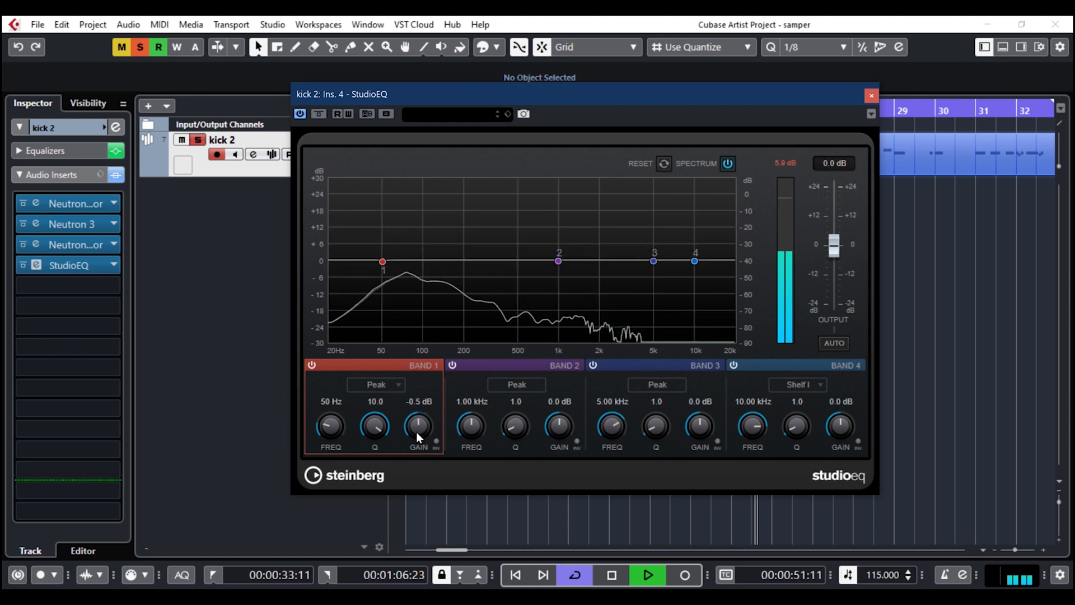
scroll(414, 432, "up", 7)
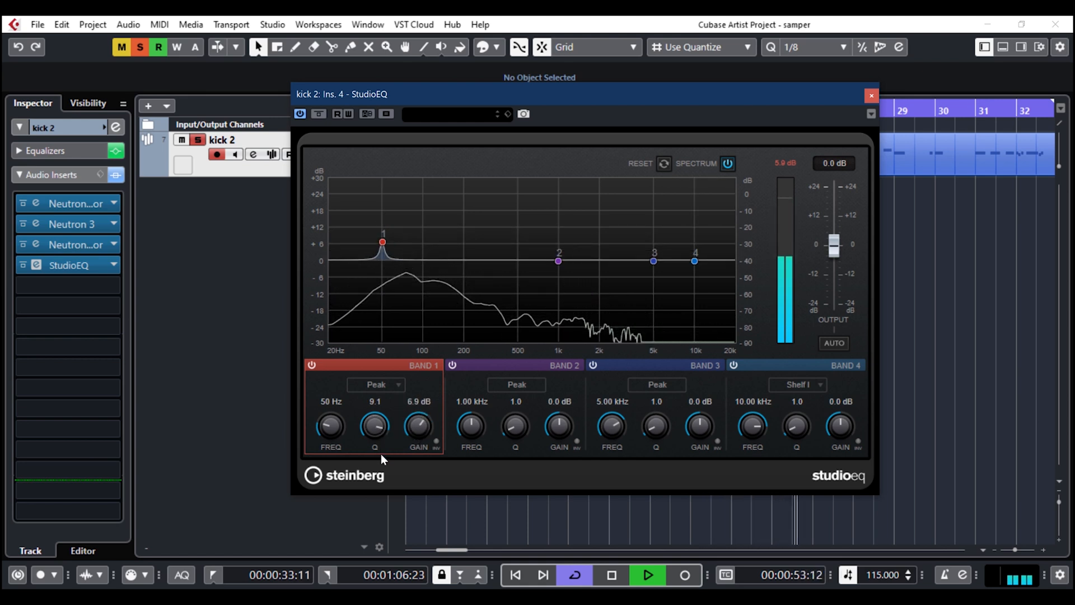
- Raise band 1's Q to 10.0, sweep its frequency up to 60 Hz, and settle it at 50 Hz with about 14.8 dB gain
left_click_drag(378, 431, 379, 396)
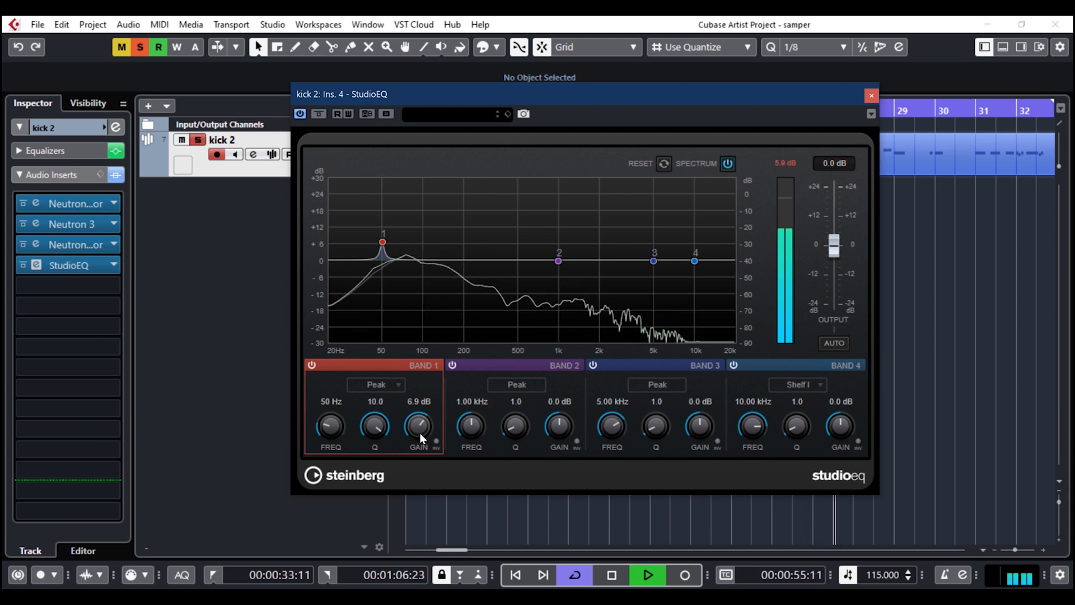
left_click_drag(420, 432, 420, 402)
scroll(320, 429, "up", 3)
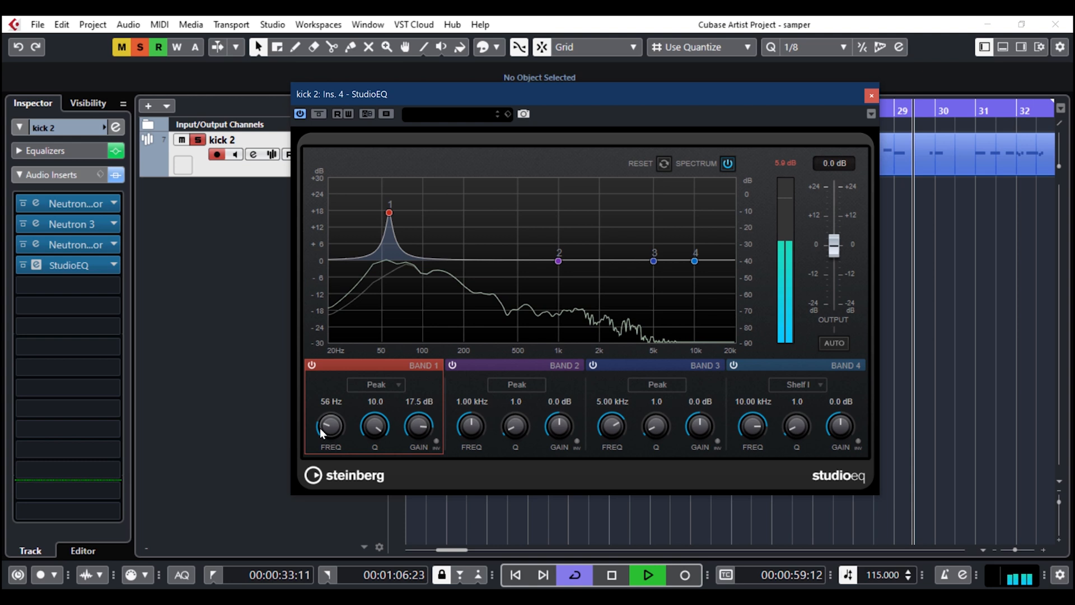
scroll(320, 428, "up", 2)
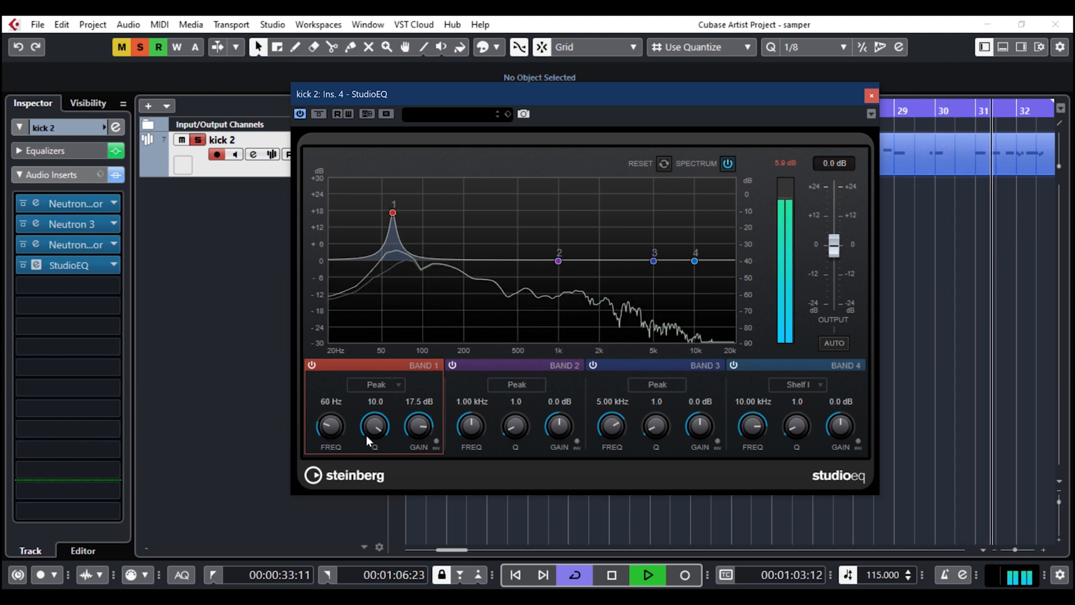
scroll(420, 426, "down", 5)
scroll(338, 427, "down", 4)
scroll(425, 430, "down", 1)
scroll(423, 427, "up", 2)
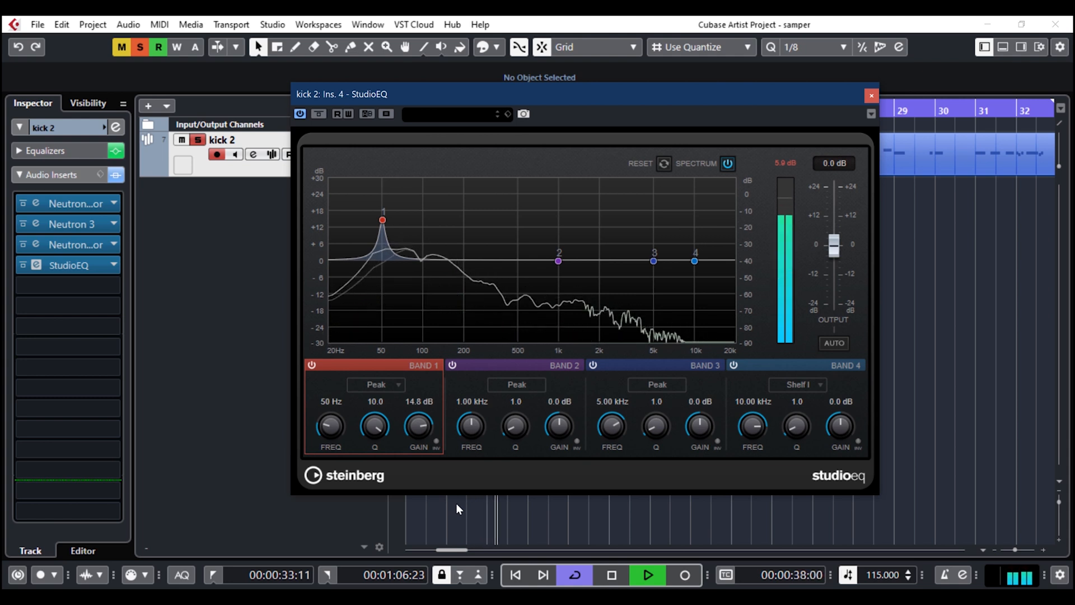
- Bypass and re-enable StudioEQ on kick 2 twice during playback to compare the kick with and without the boost
left_click(320, 113)
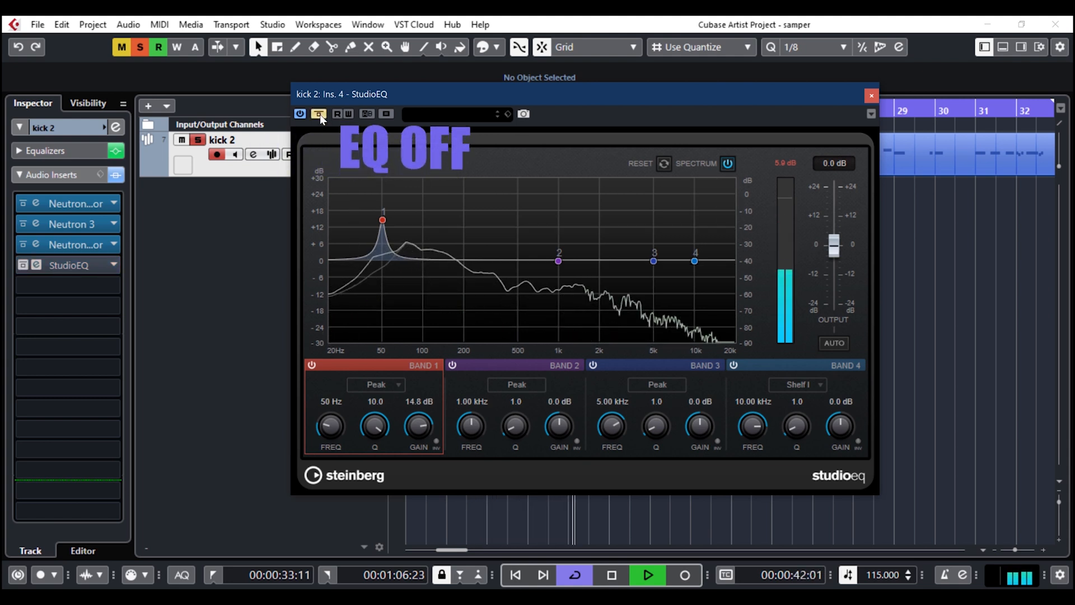
left_click(319, 113)
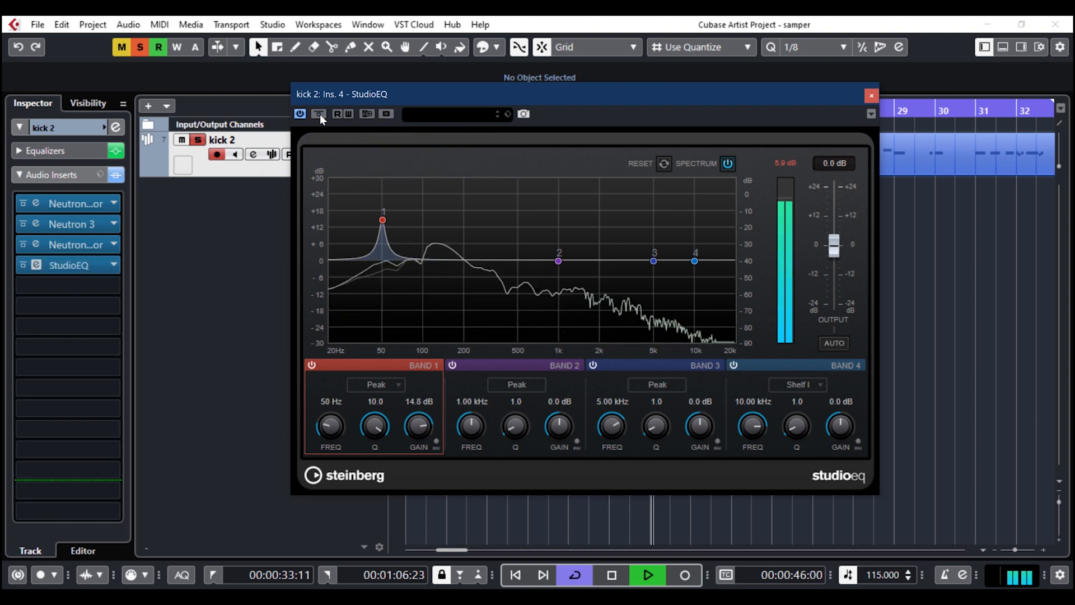
left_click(319, 114)
left_click(319, 114)
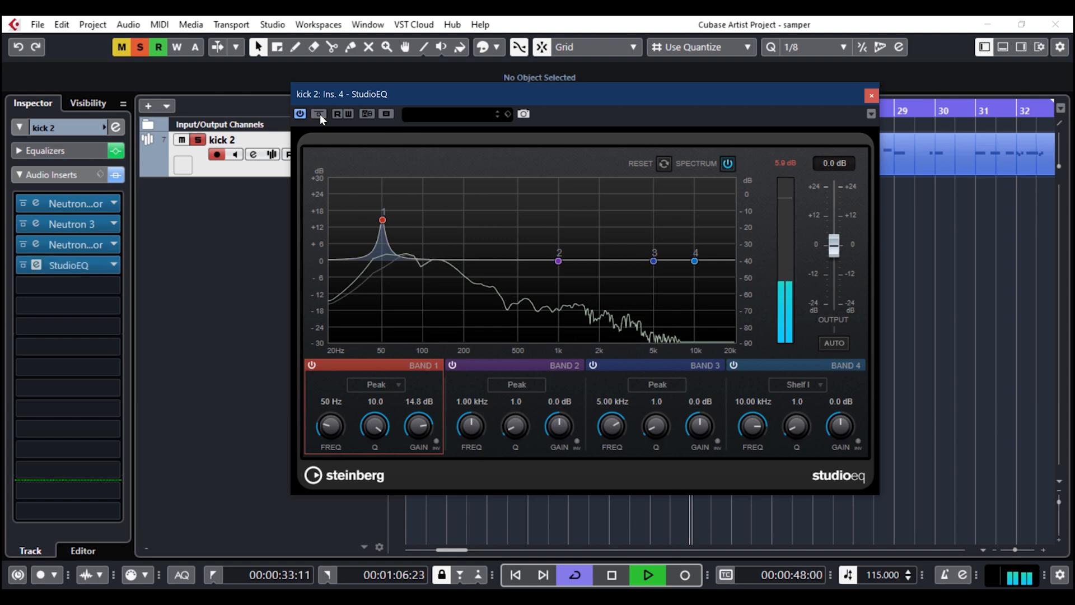